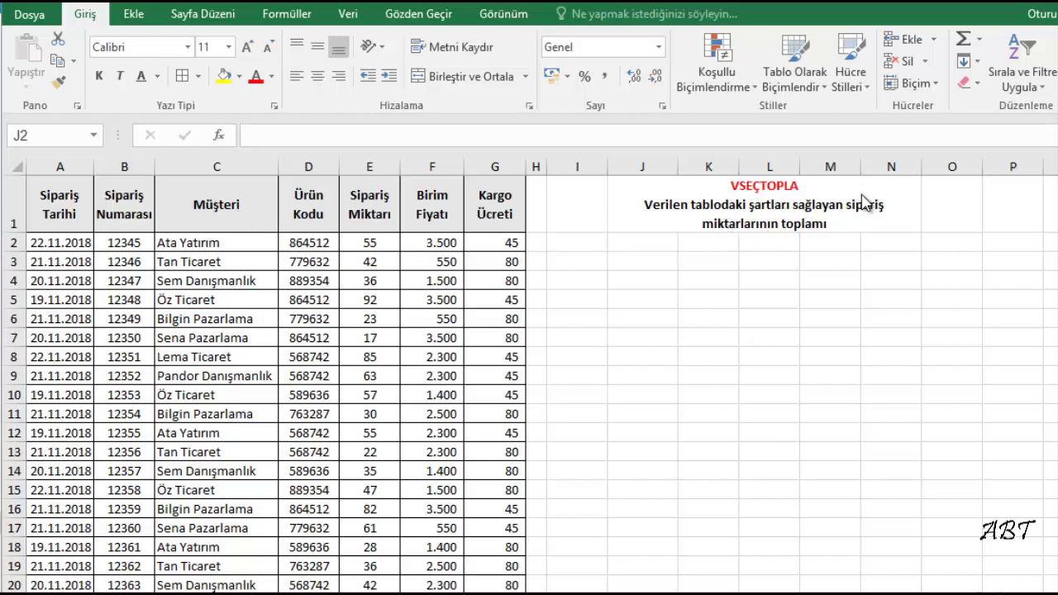
Step: Copy the Müşteri, Birim Fiyatı and Kargo Ücreti headers from C1, F1 and G1 into J2:L2
click(215, 205)
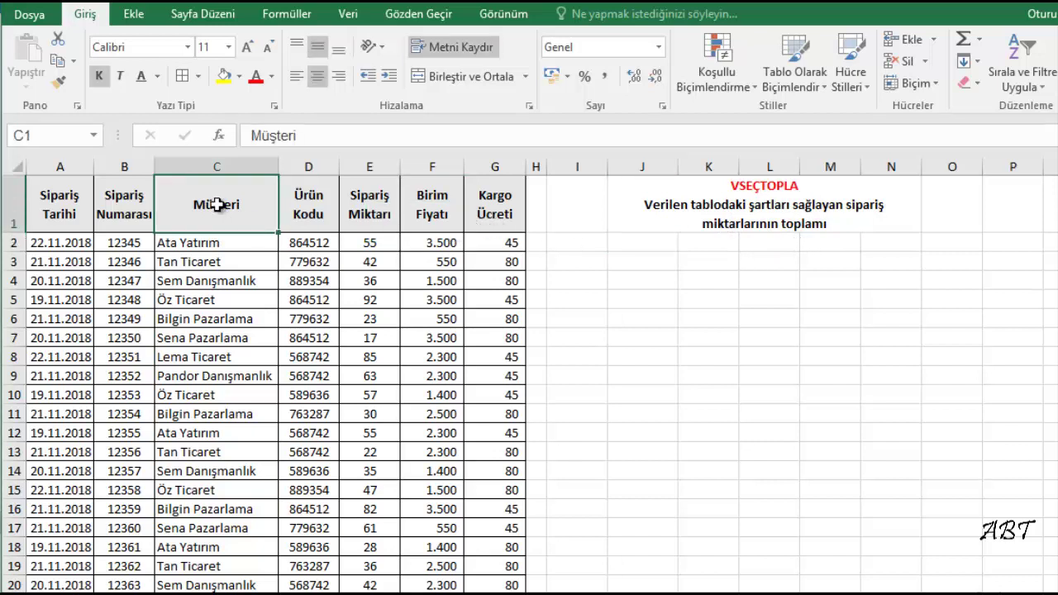
key(ctrl)
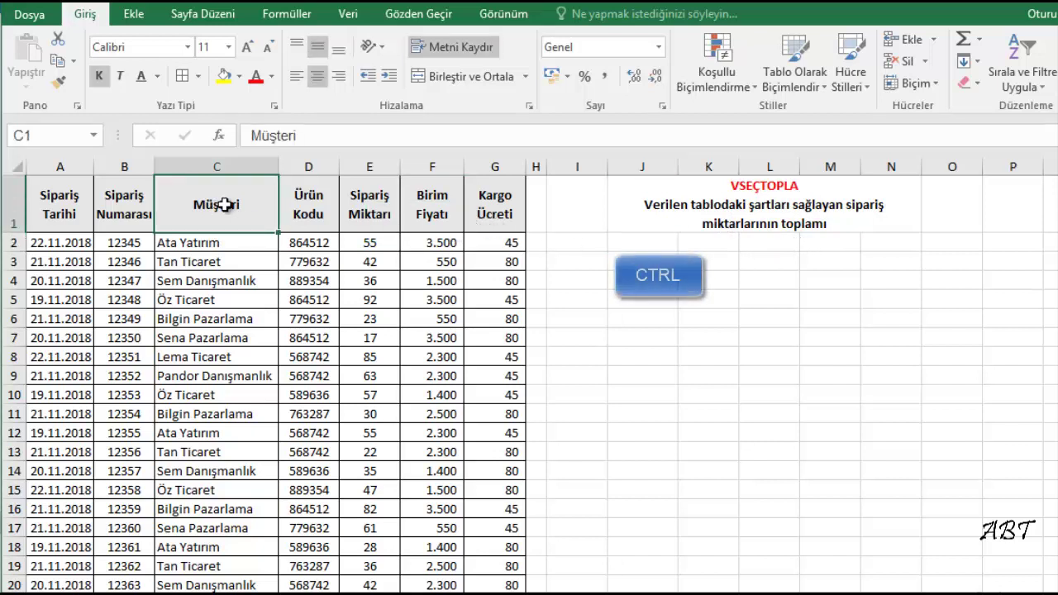
ctrl+click(433, 204)
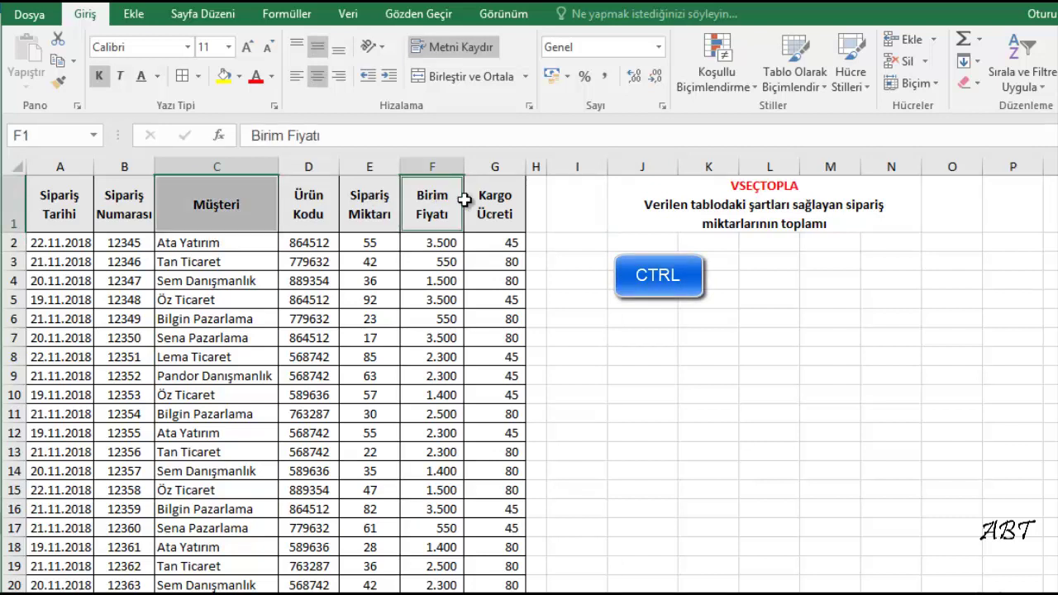
ctrl+click(492, 204)
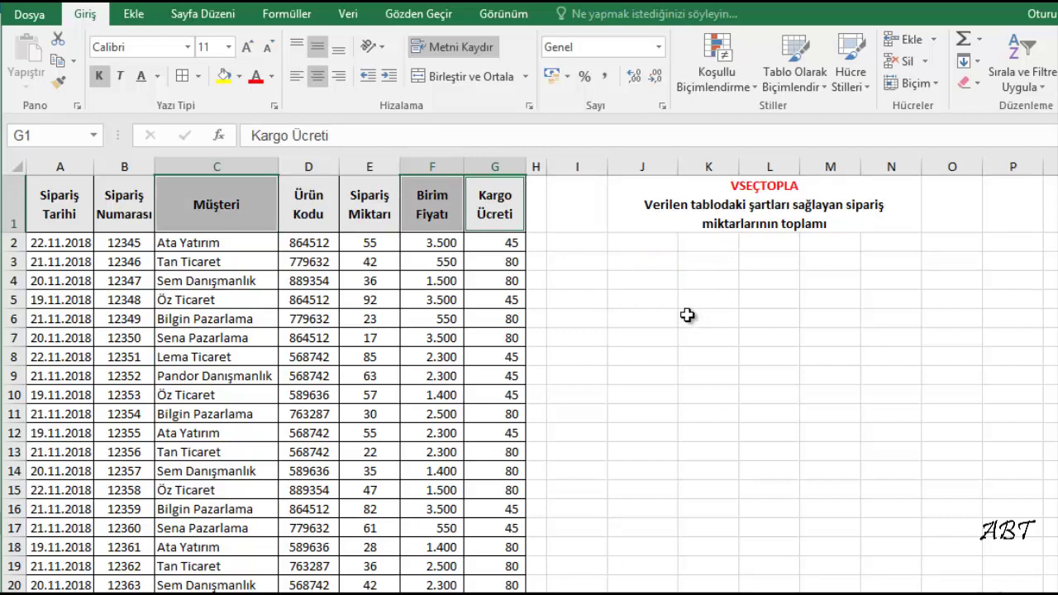
key(ctrl+c)
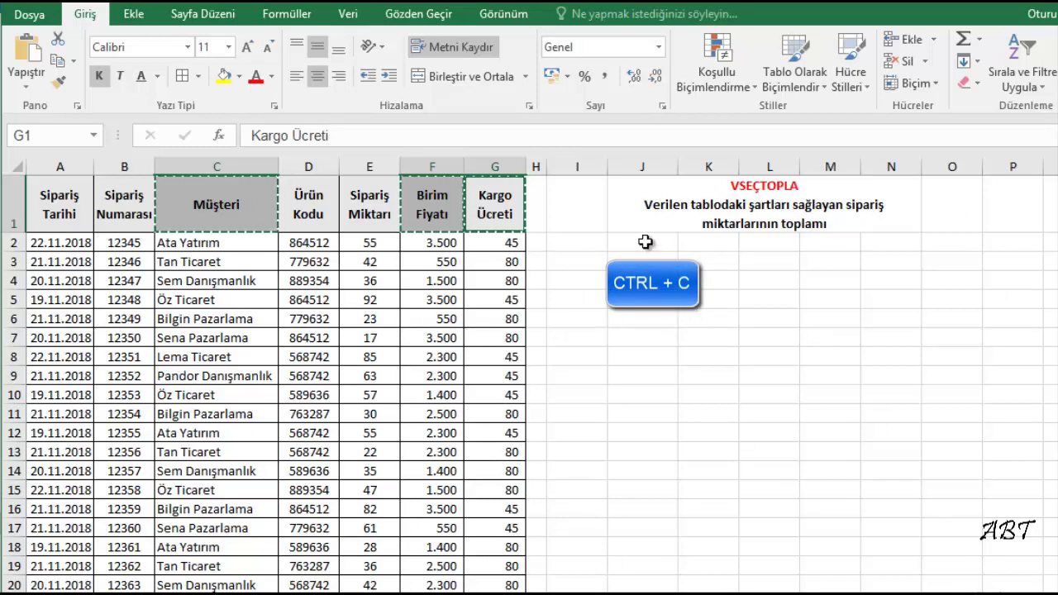
click(641, 243)
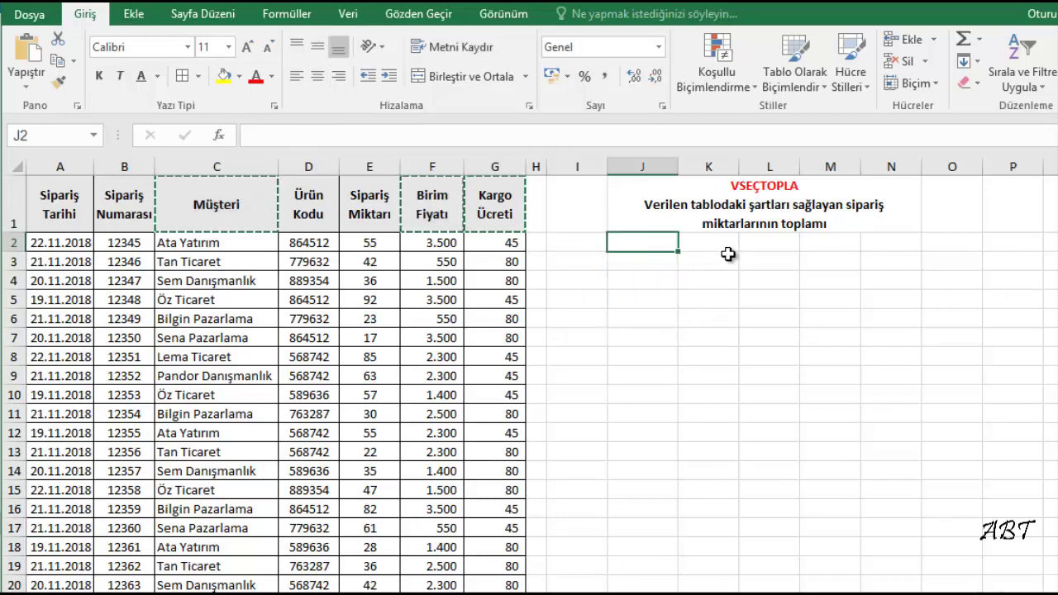
key(ctrl+v)
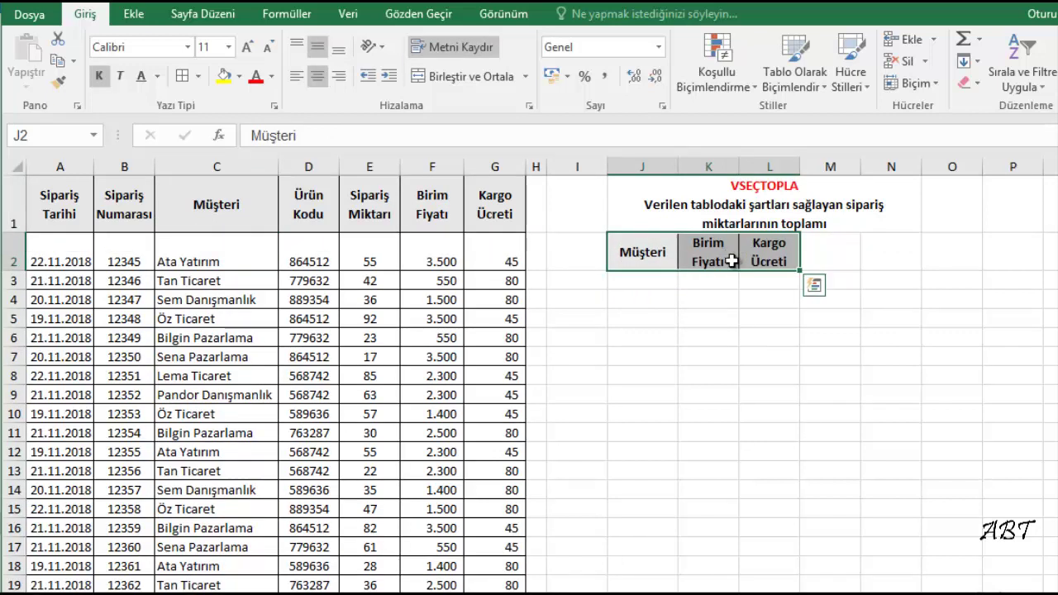
Step: Copy the customer name Tan Ticaret from C3 into J3
click(645, 283)
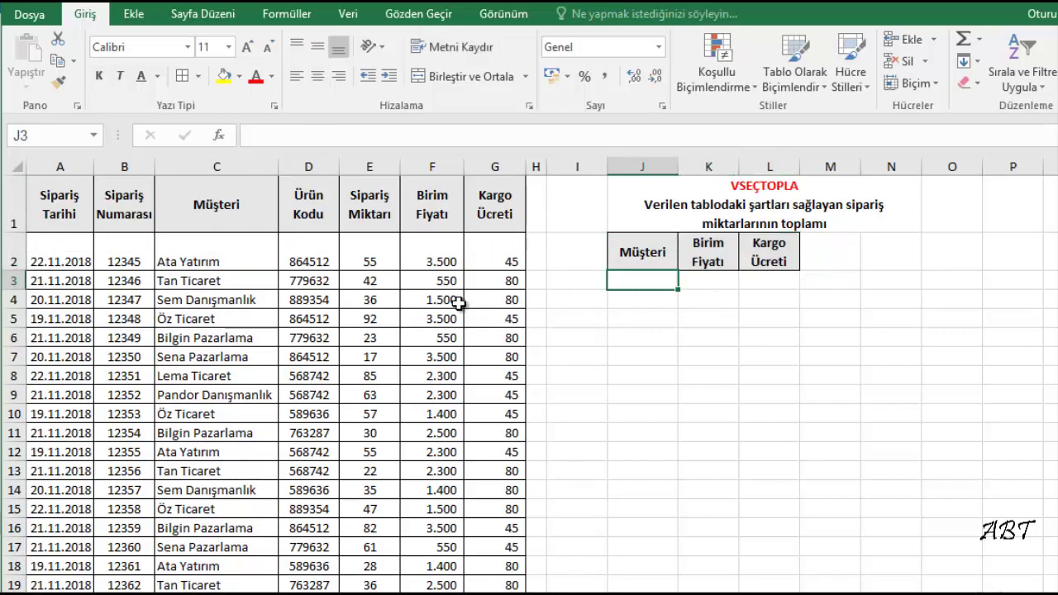
click(205, 281)
right_click(202, 285)
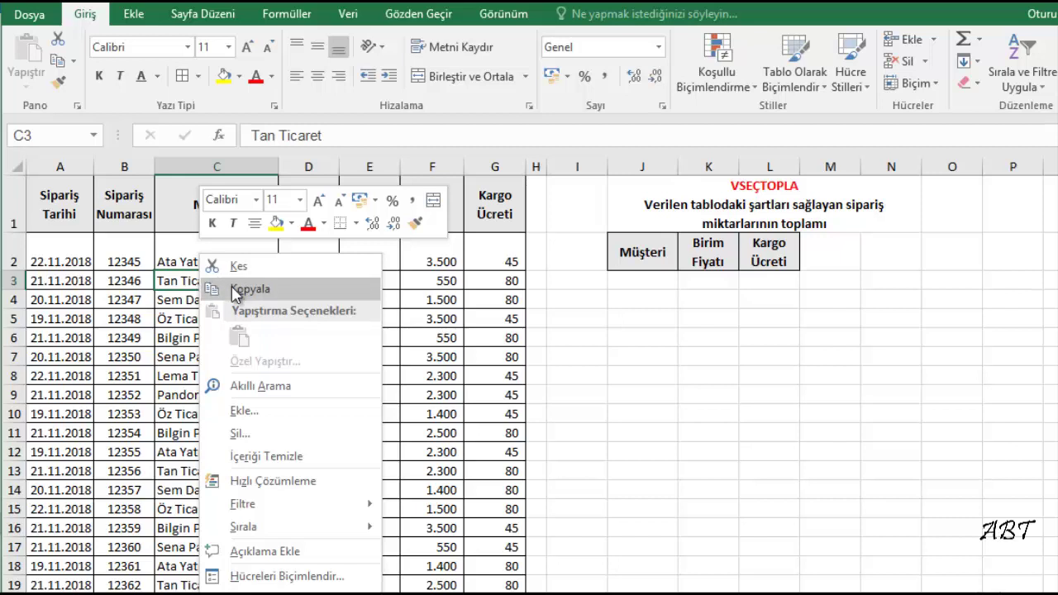
click(243, 288)
click(636, 282)
key(Return)
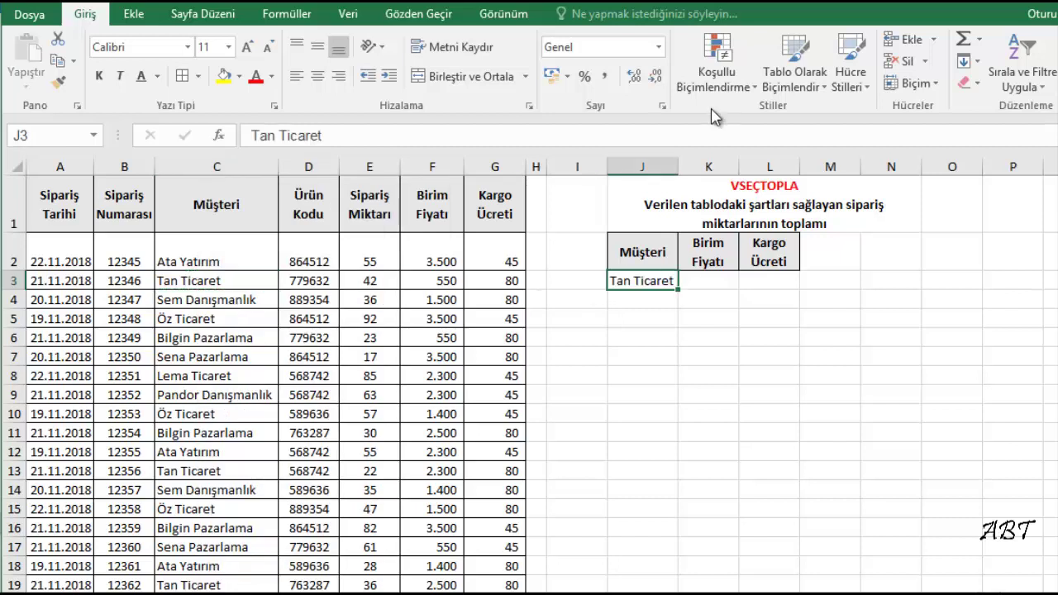
Step: Enter >1000 in K3 and 80 in L3 to complete the J2:L3 criteria table
click(705, 284)
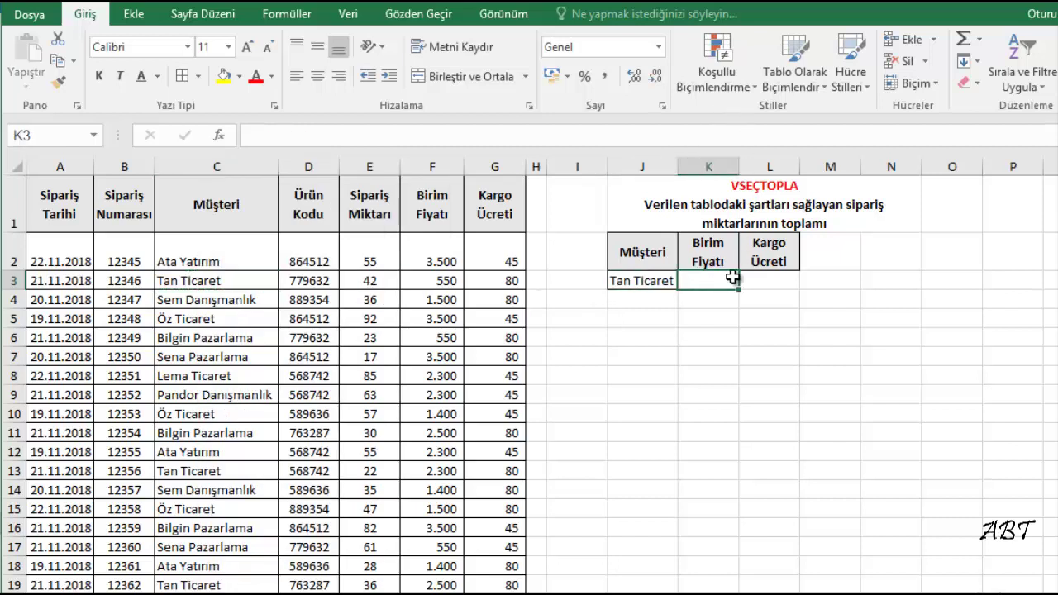
text(>1000)
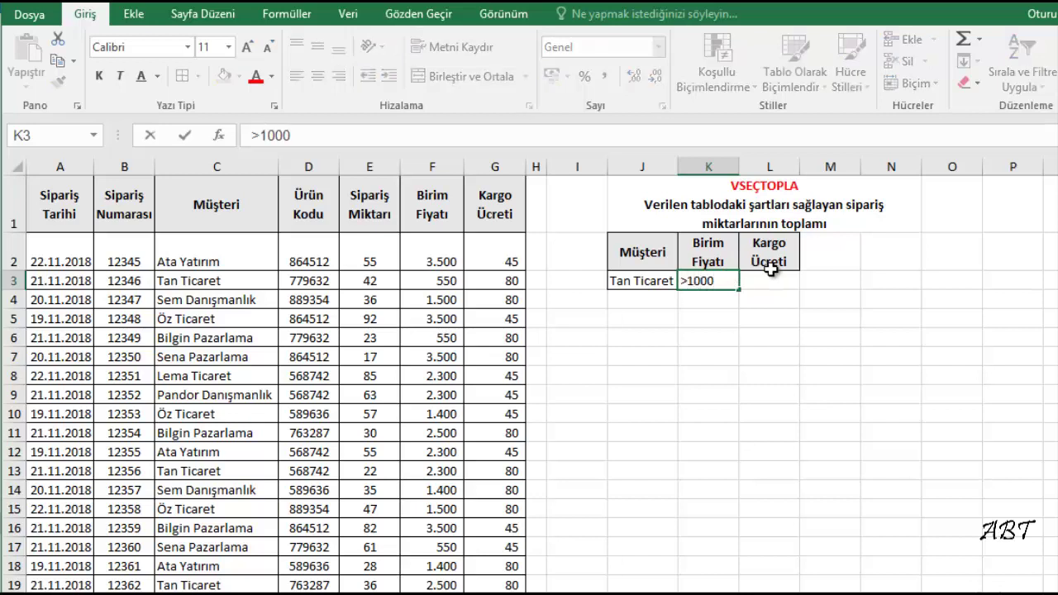
click(772, 283)
text(80)
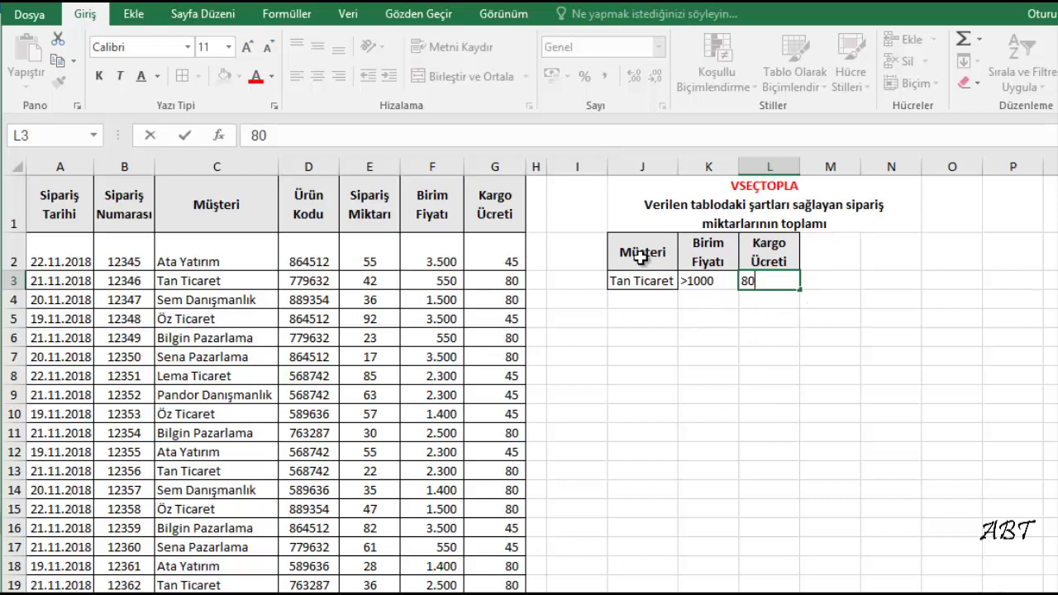
mouse_move(645, 247)
mouse_down()
mouse_move(708, 251)
mouse_move(772, 281)
mouse_up()
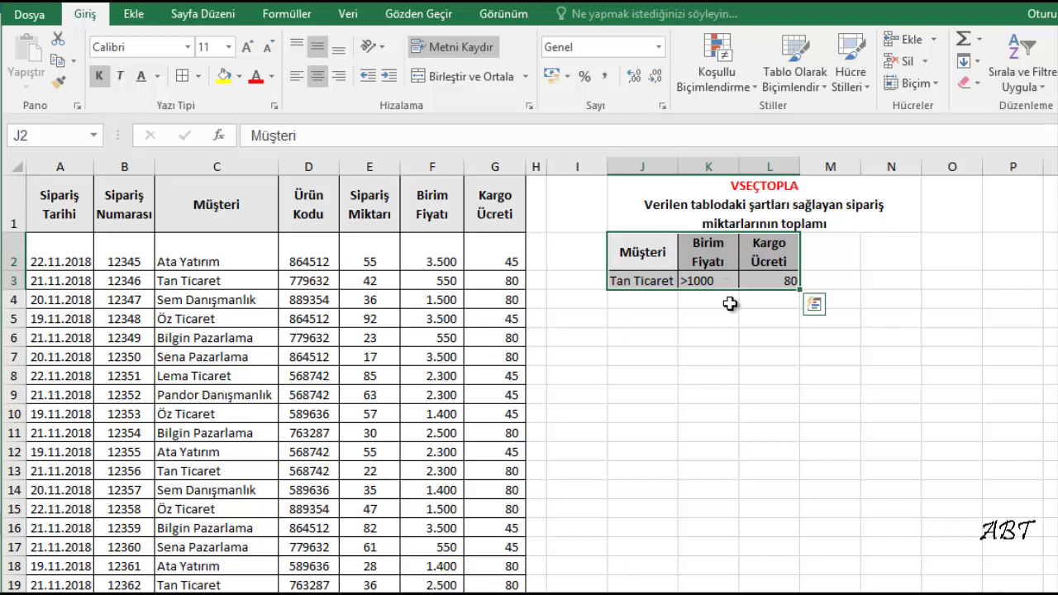
click(880, 251)
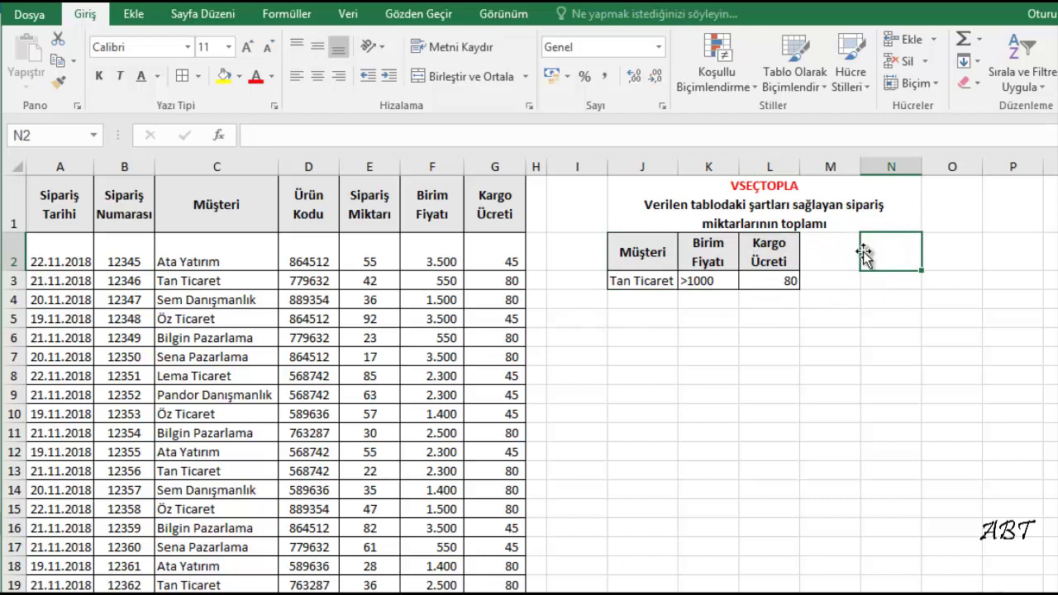
Step: Insert VSEÇTOPLA in N2 with database A:G, field E1 and criteria J2:L3, returning 74
click(228, 139)
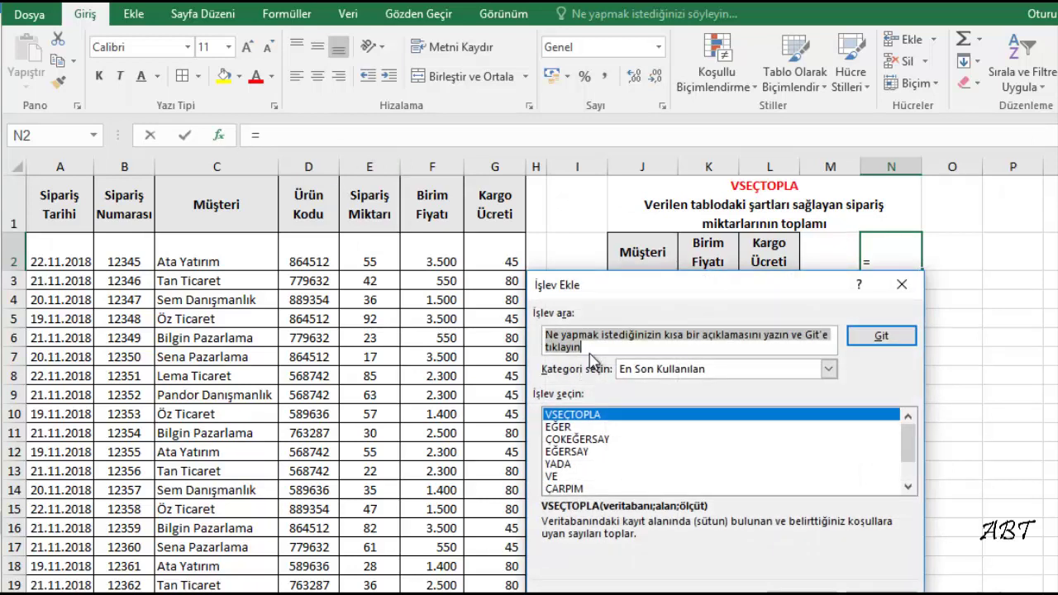
text(vseçtopla)
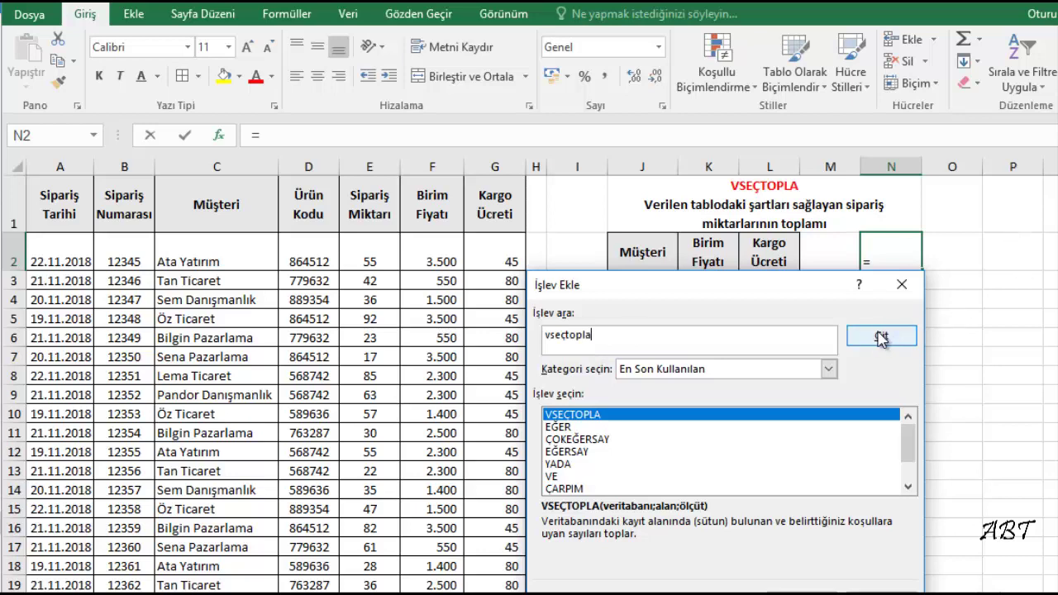
click(879, 336)
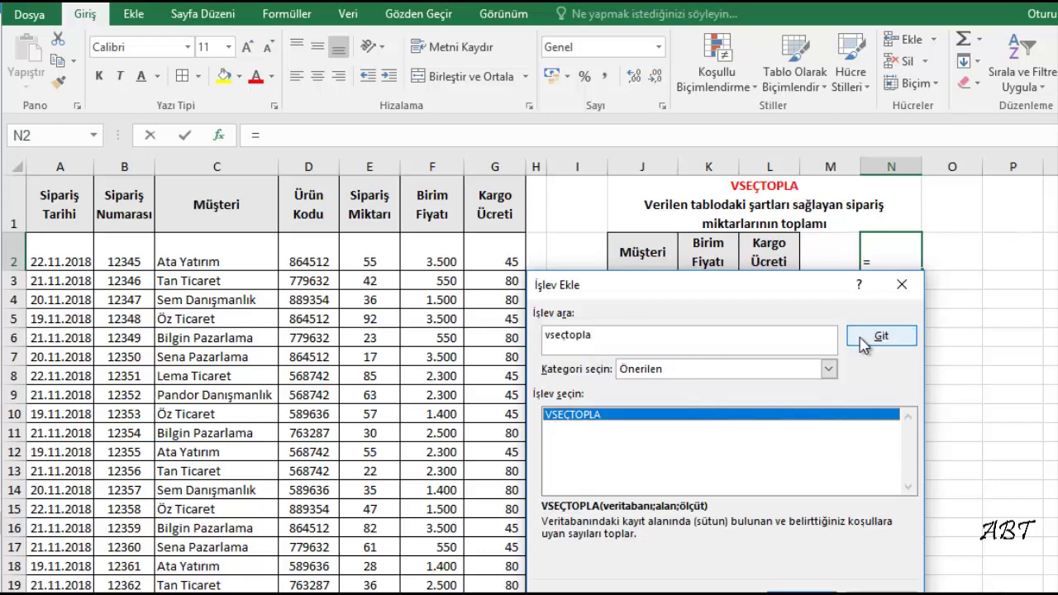
key(Return)
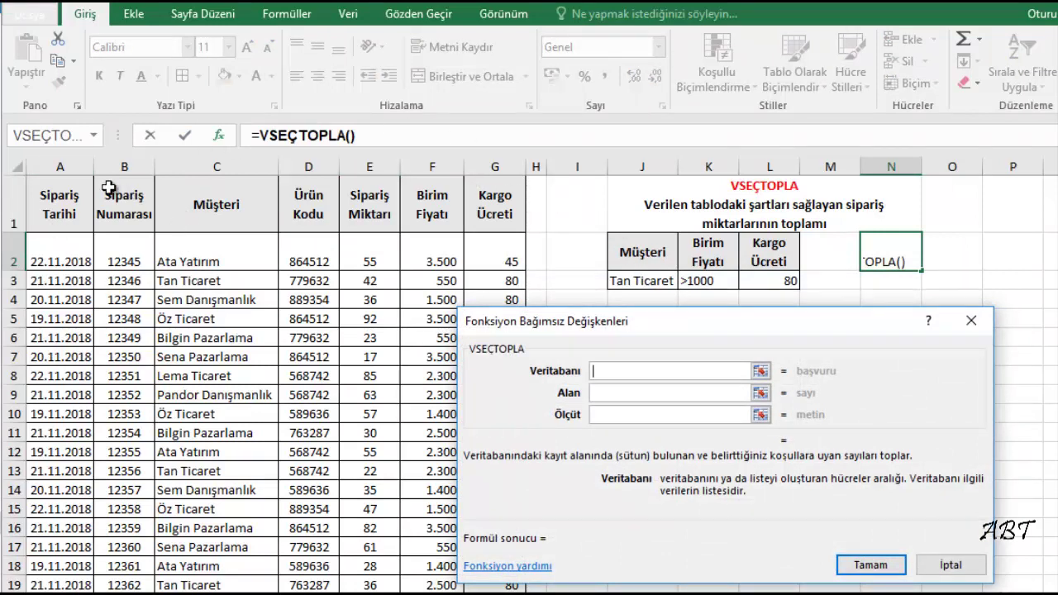
drag(74, 163, 488, 161)
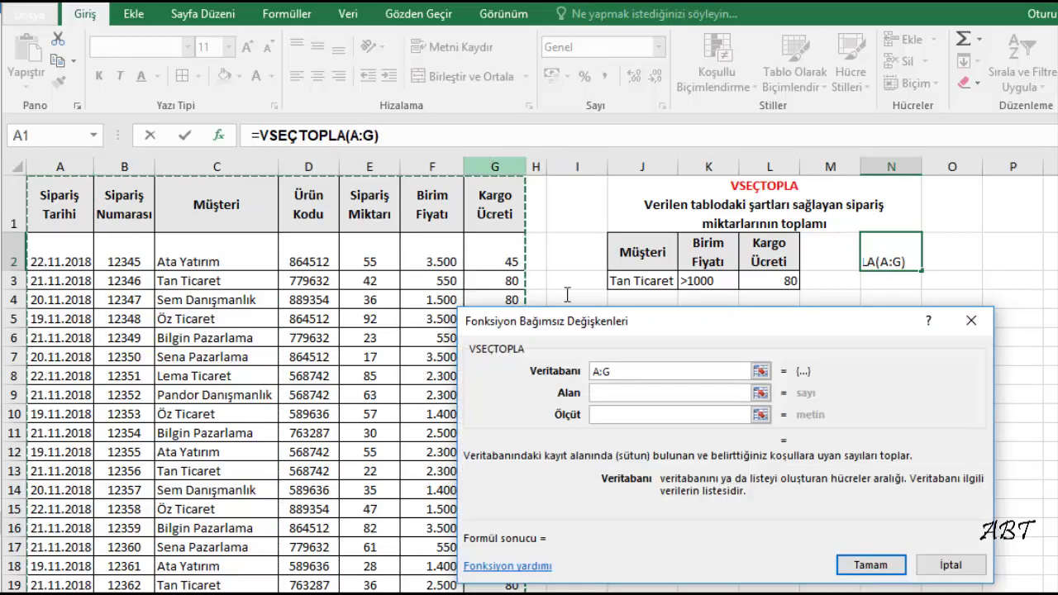
click(609, 397)
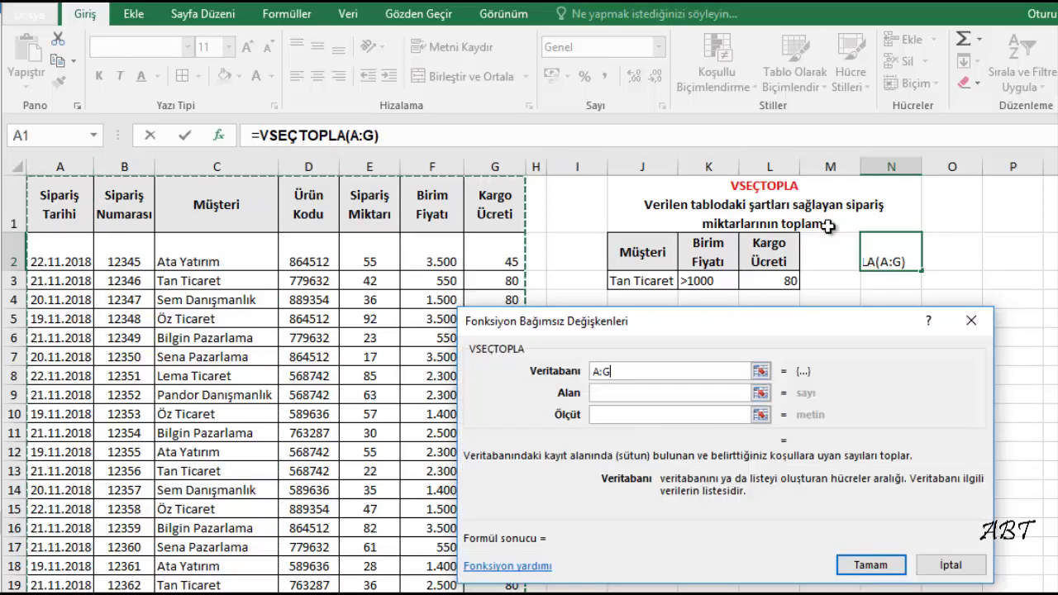
click(608, 395)
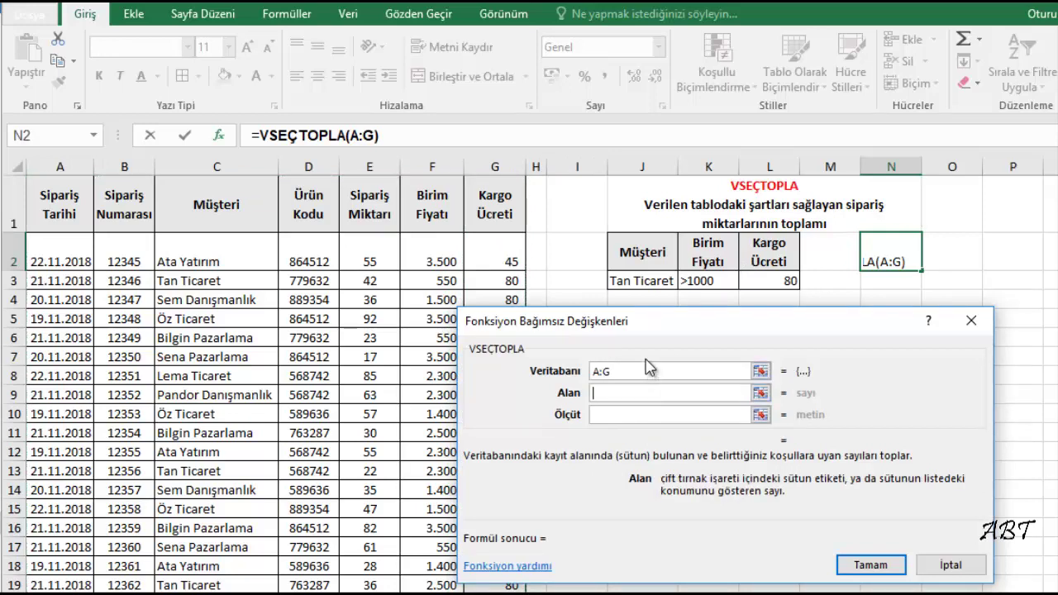
click(380, 204)
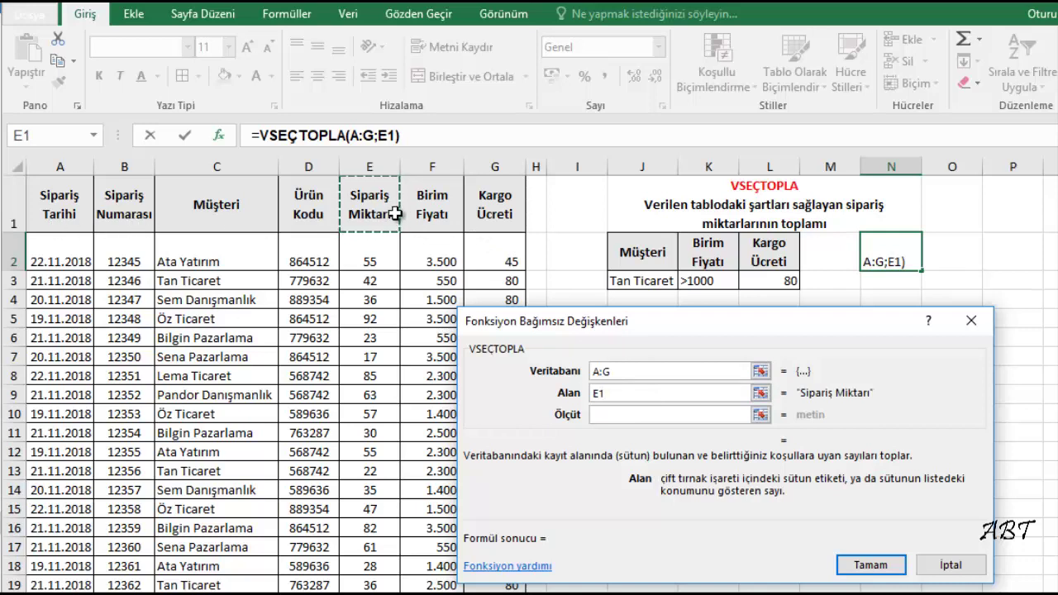
click(609, 414)
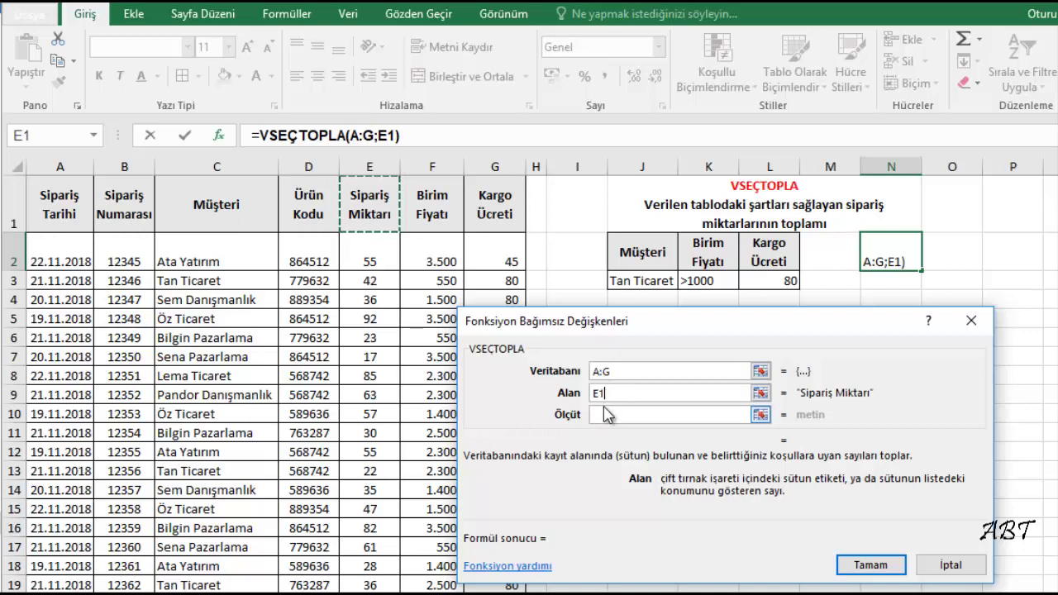
click(609, 414)
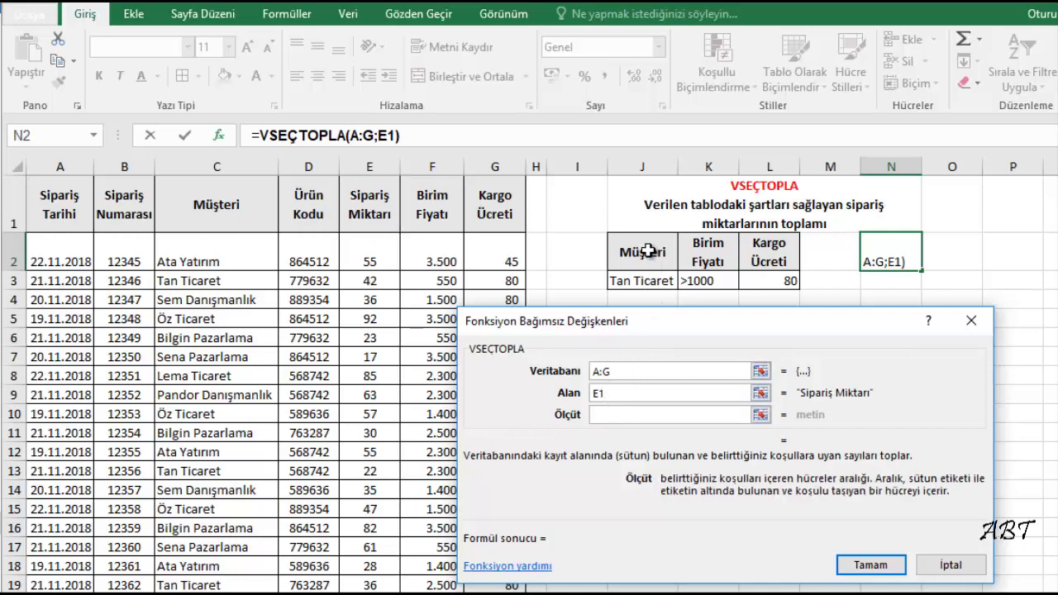
drag(647, 250, 752, 292)
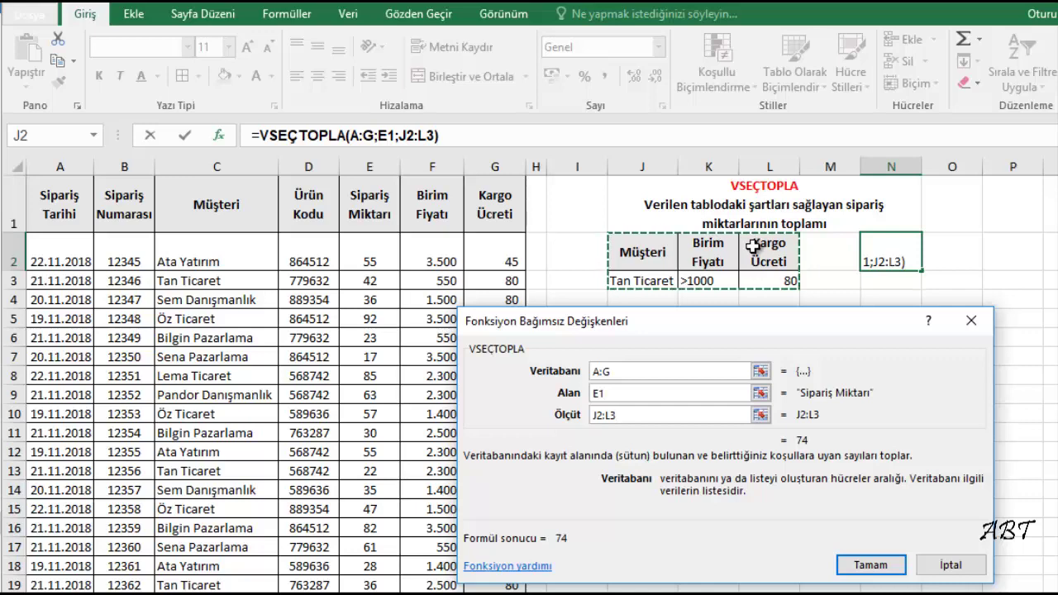
click(872, 564)
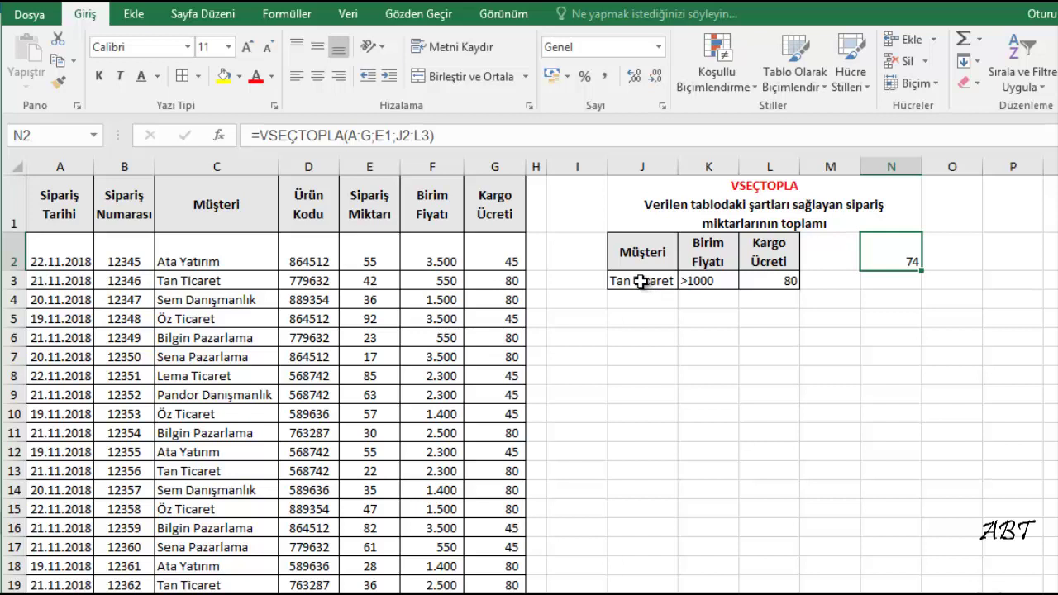
Step: Replace the first criteria row with Sem Danışmanlık in J3 and >800 in K3
click(210, 301)
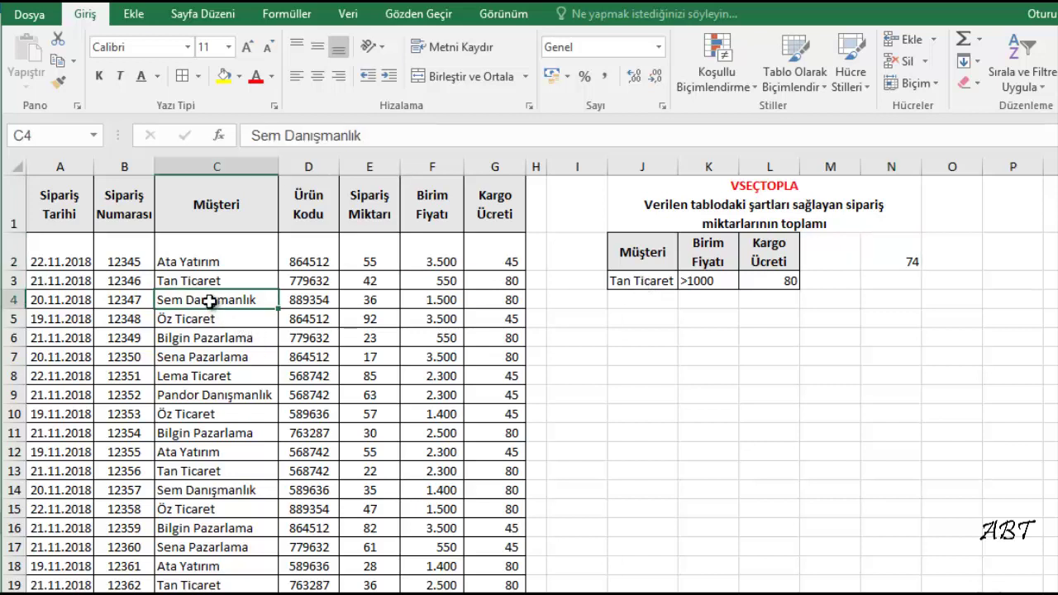
right_click(210, 301)
click(228, 288)
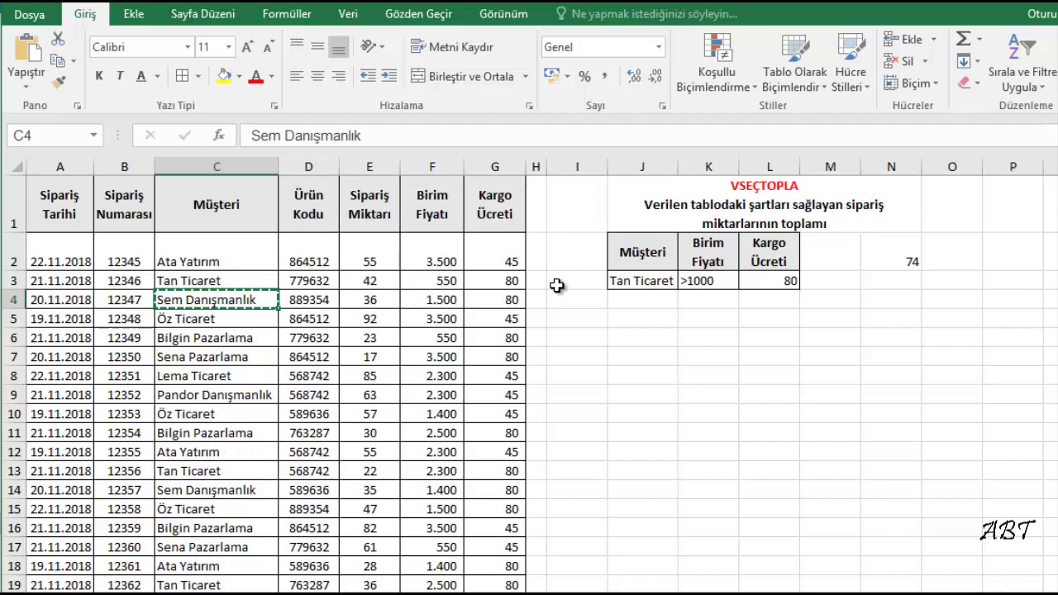
click(619, 278)
key(Return)
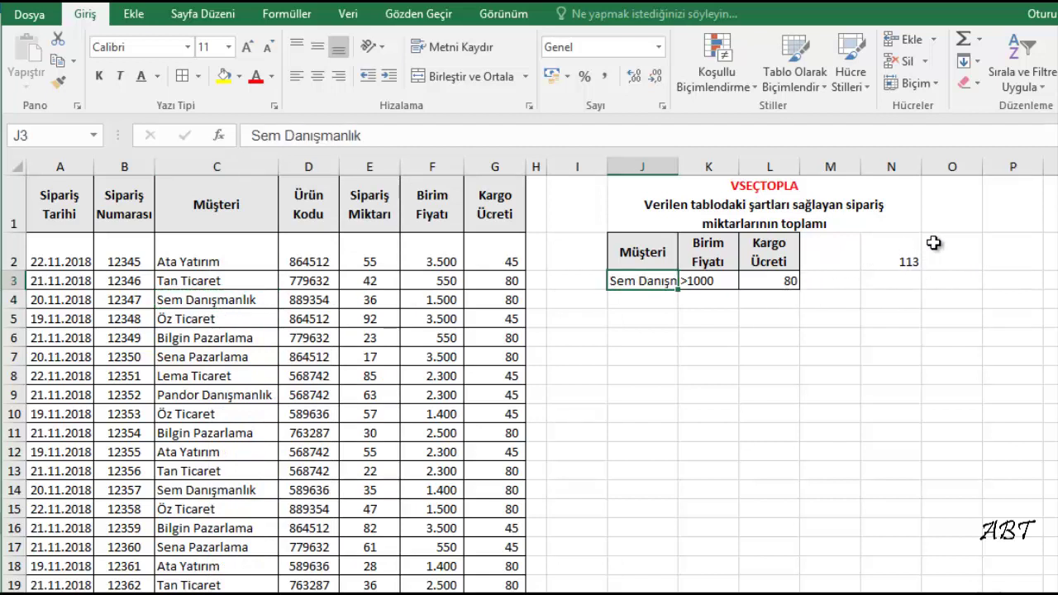
double_click(709, 281)
text(8)
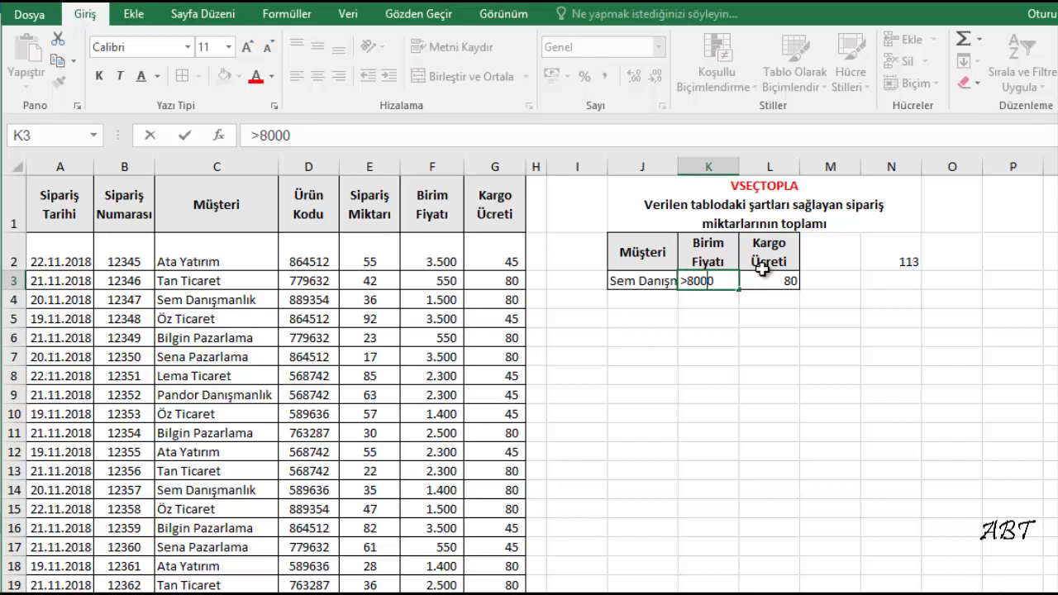
key(Return)
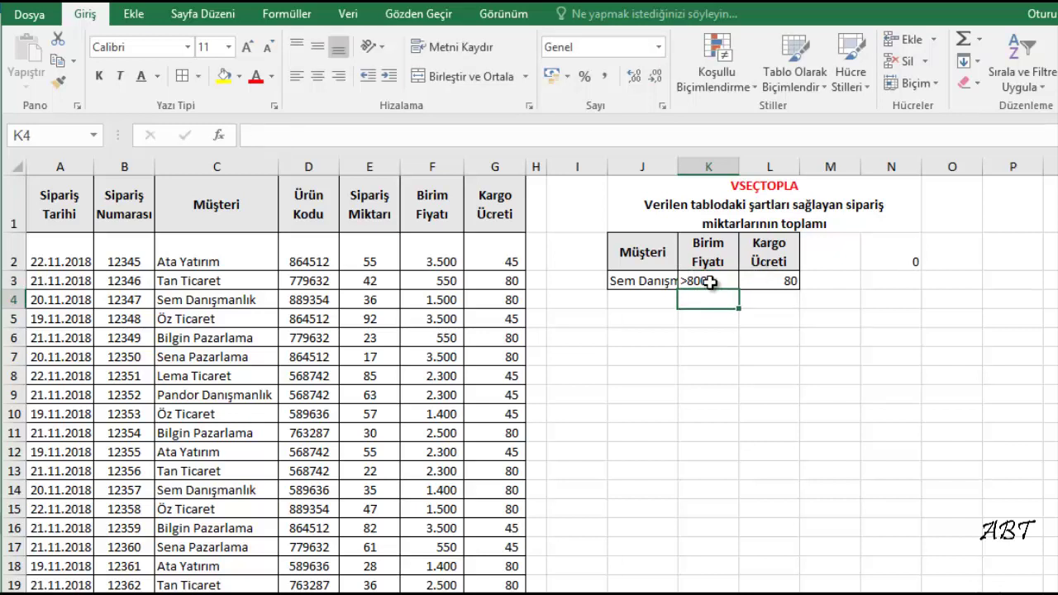
double_click(719, 280)
key(Return)
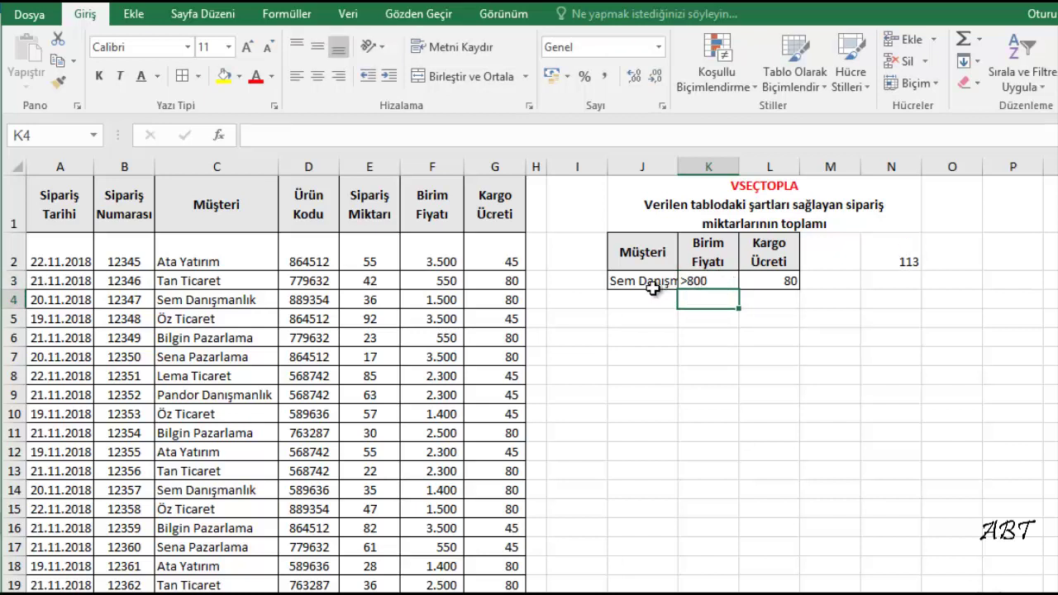
Step: Add a second criteria row: Lema Ticaret in J4, >1500 in K4, 45 in L4
click(631, 300)
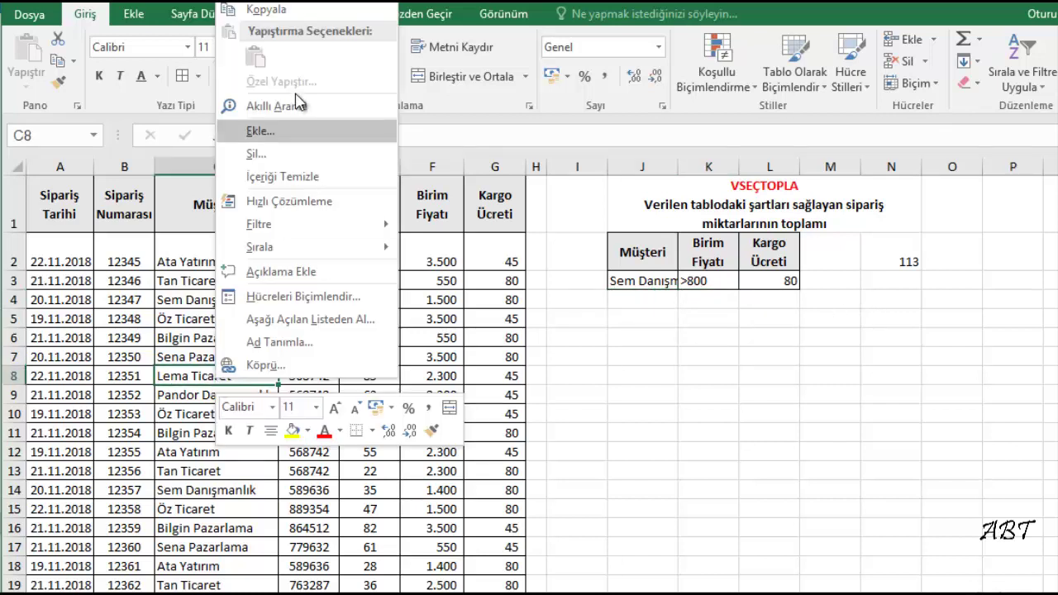
click(266, 10)
click(654, 305)
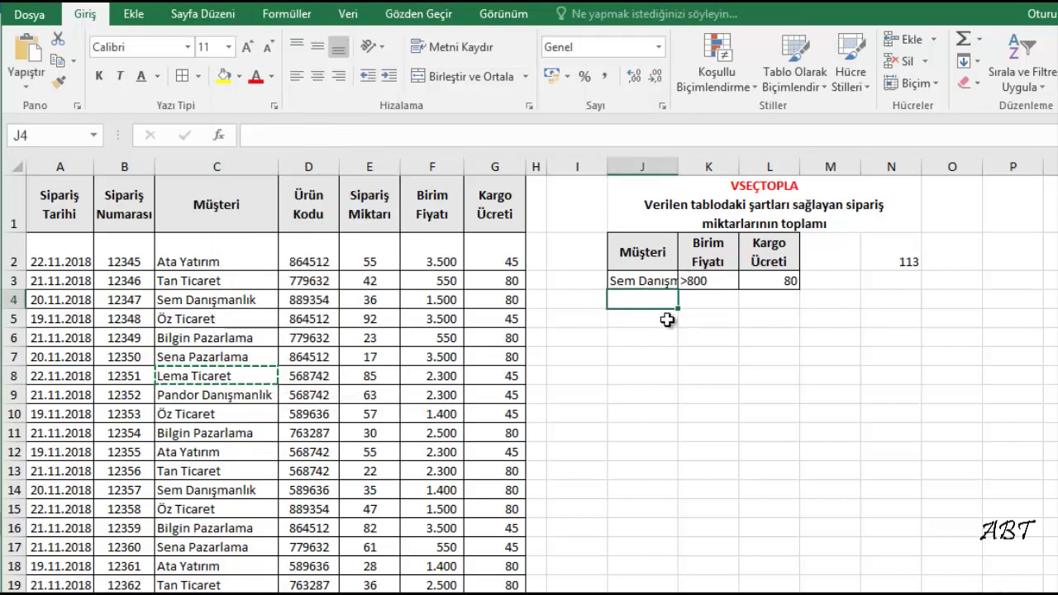
key(Return)
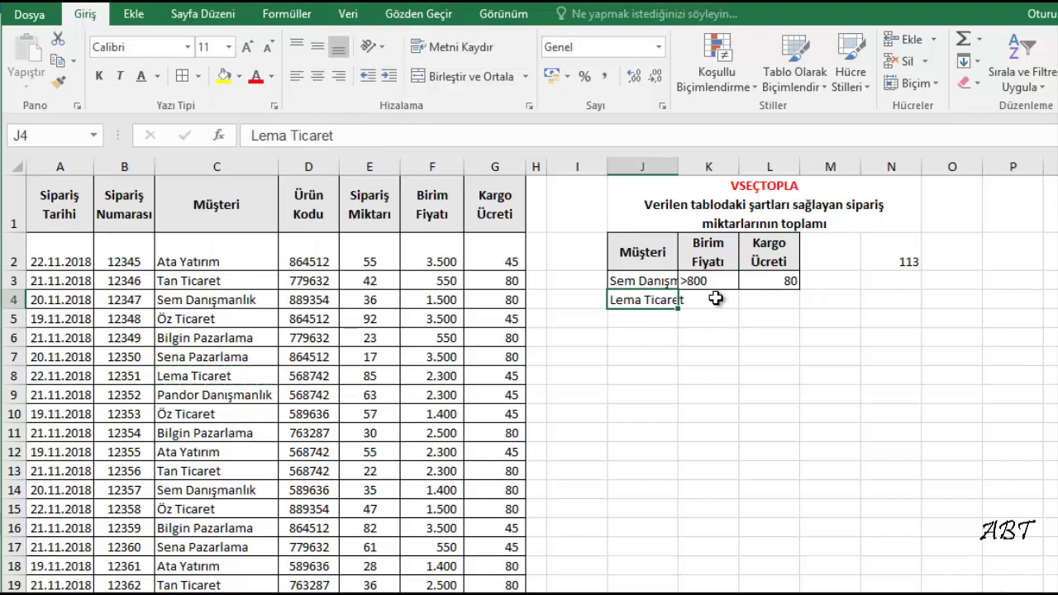
click(708, 301)
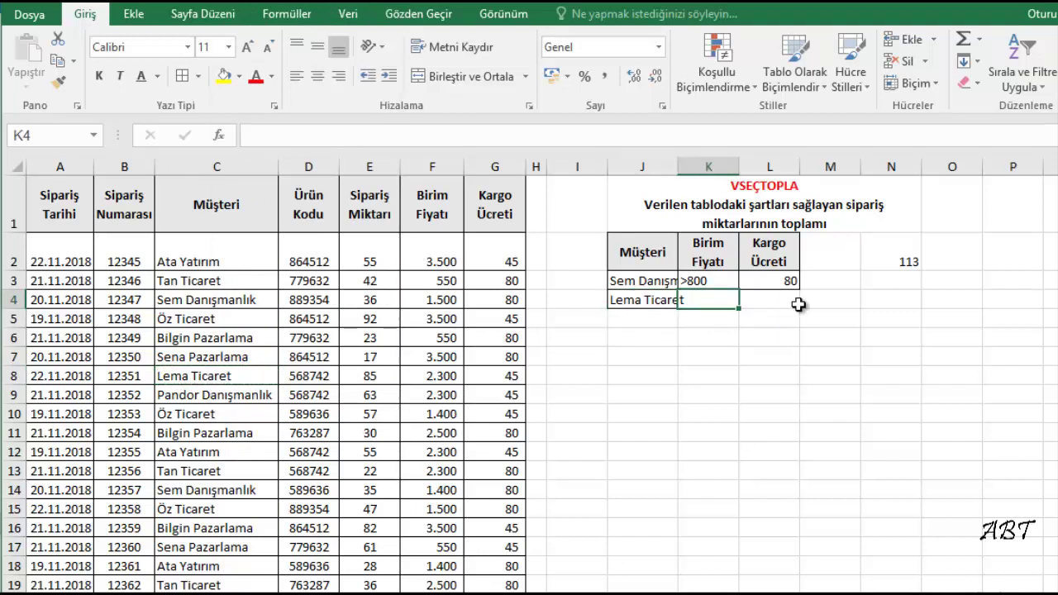
text(>1500)
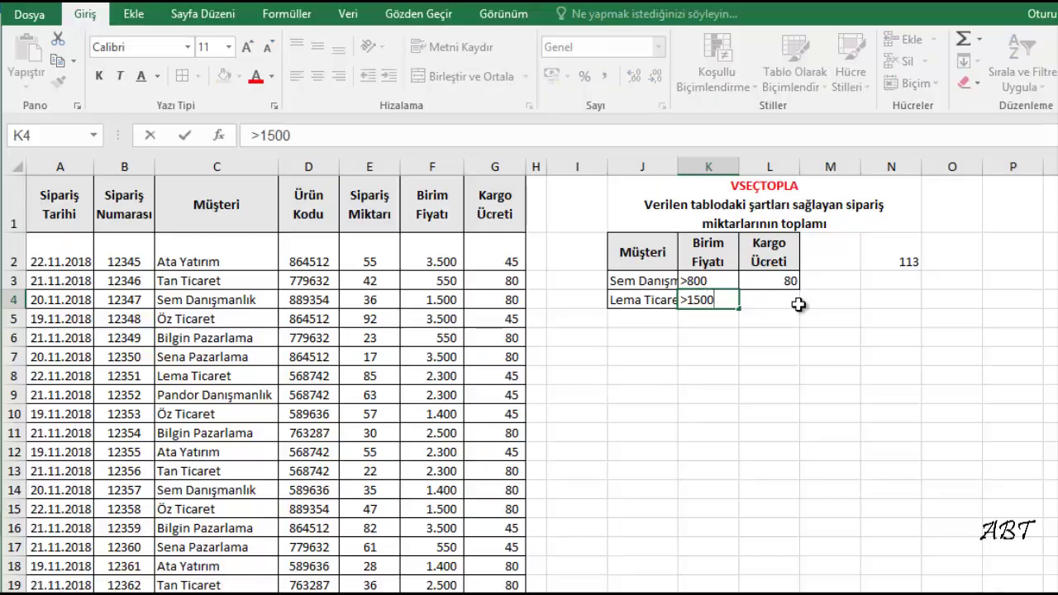
click(780, 305)
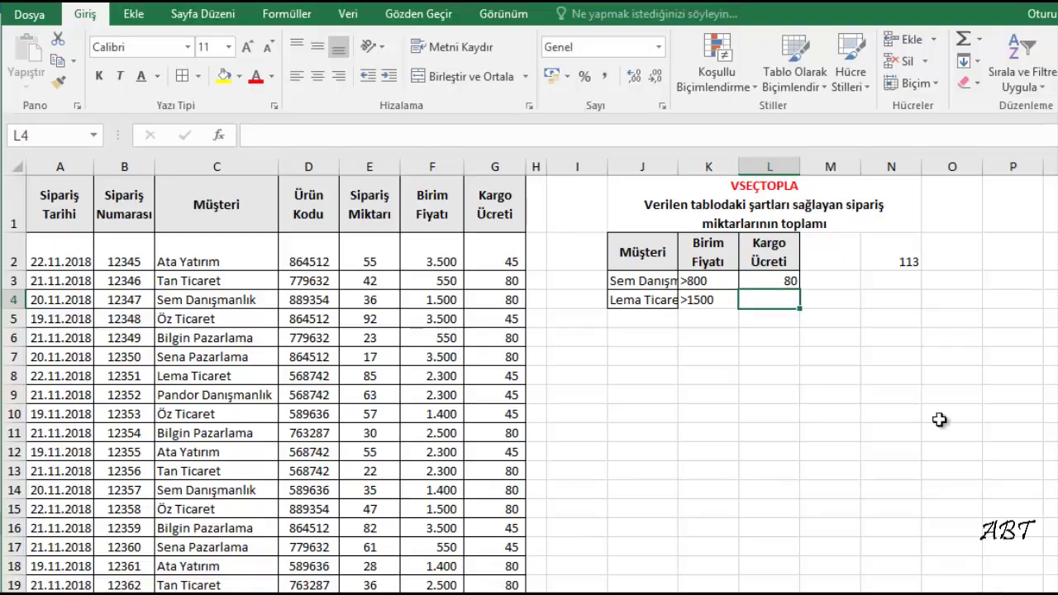
text(45)
key(Return)
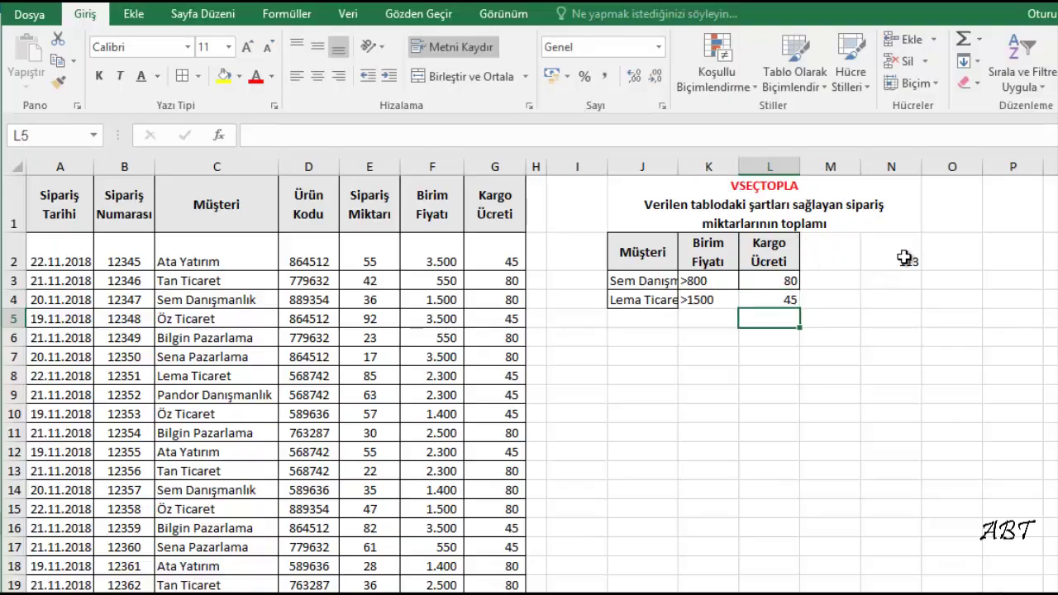
click(906, 263)
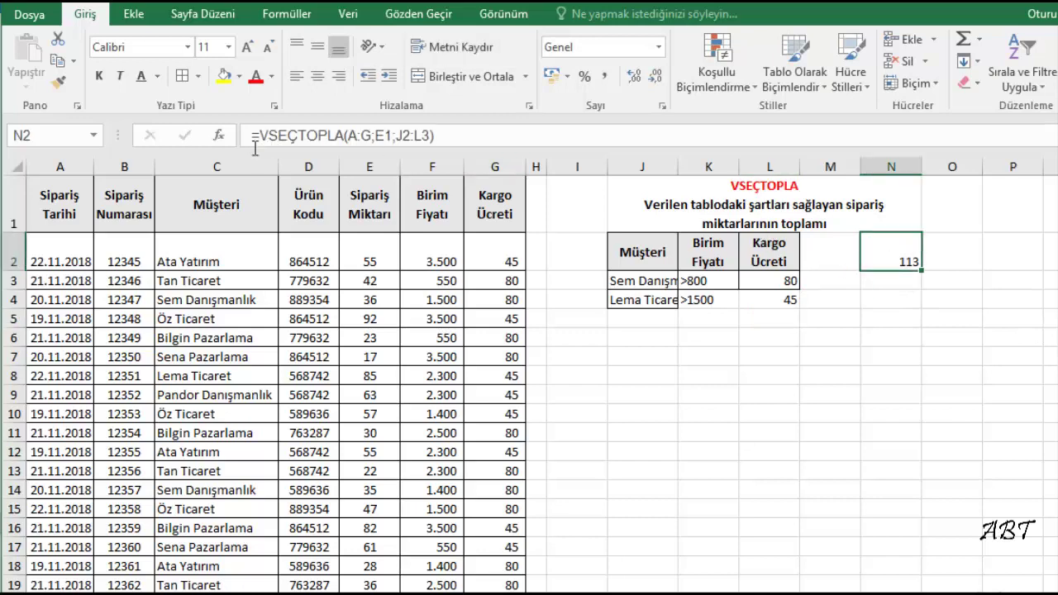
Step: Extend the VSEÇTOPLA criteria range in N2 from J2:L3 to J2:L4, giving 198
click(222, 136)
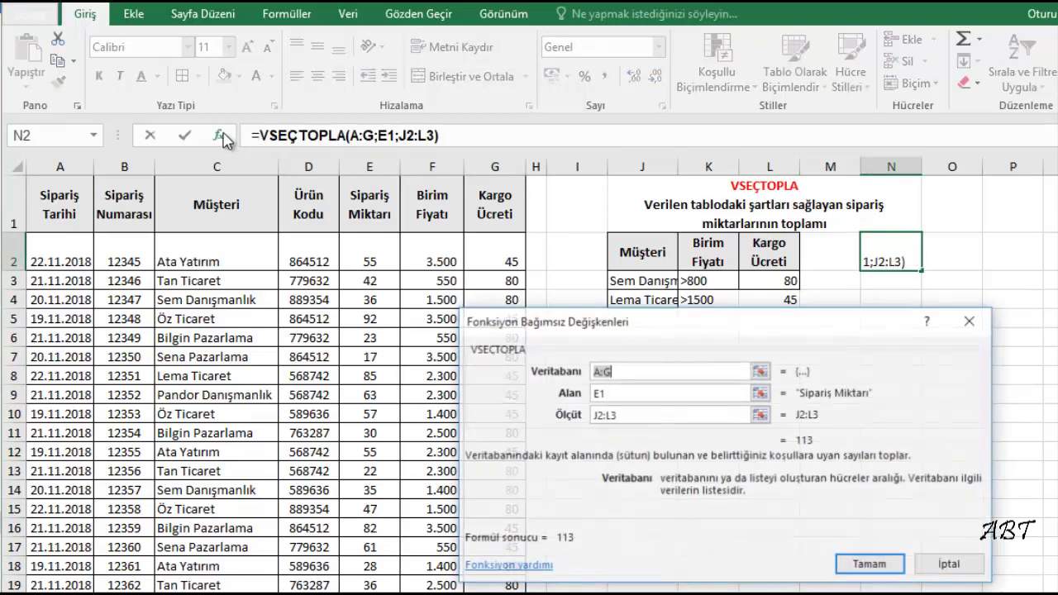
drag(694, 328, 736, 347)
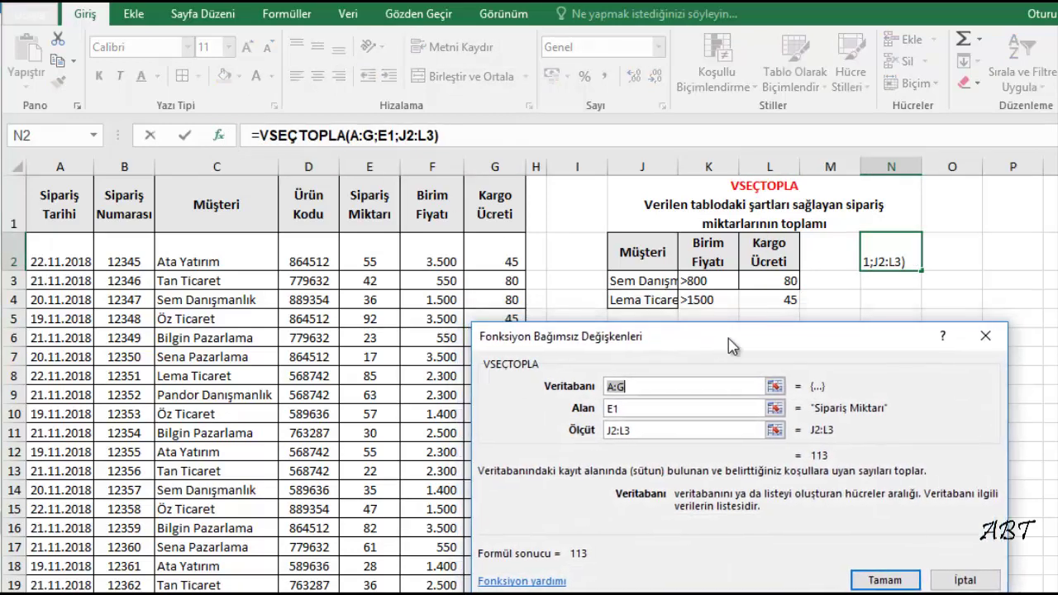
click(679, 433)
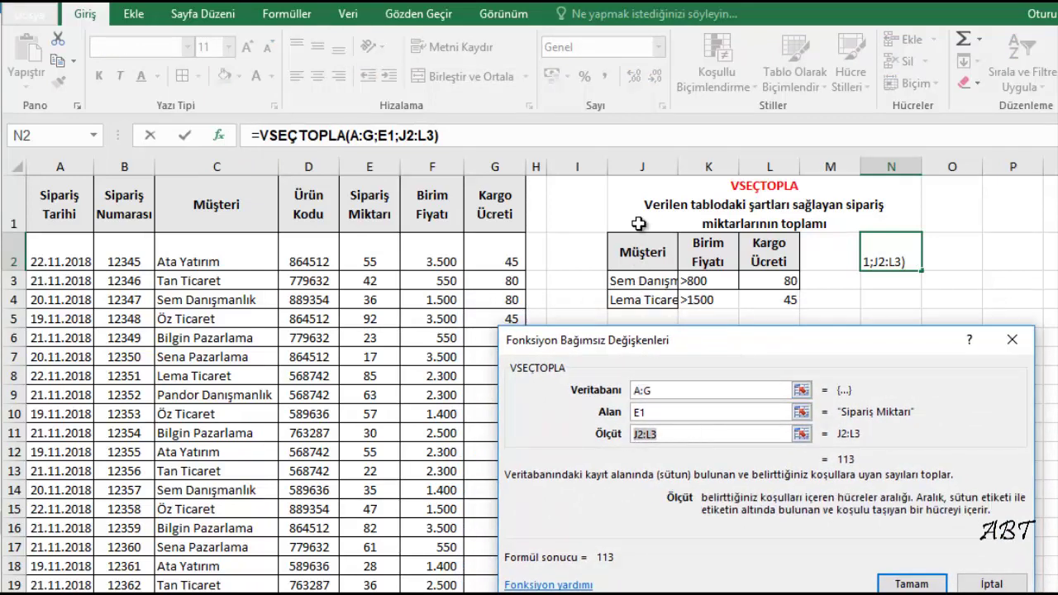
drag(633, 254, 772, 294)
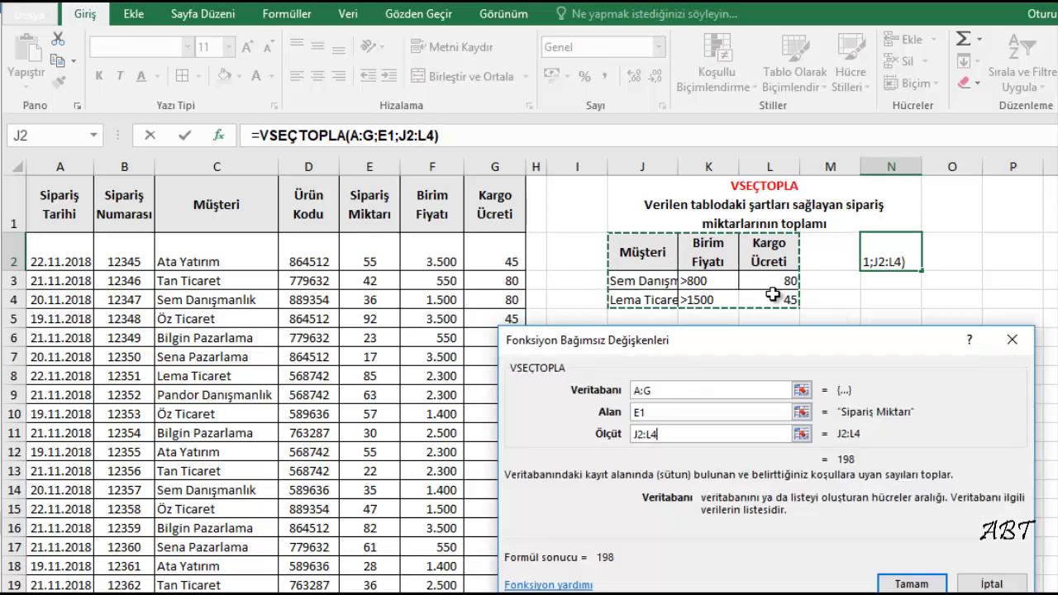
click(925, 583)
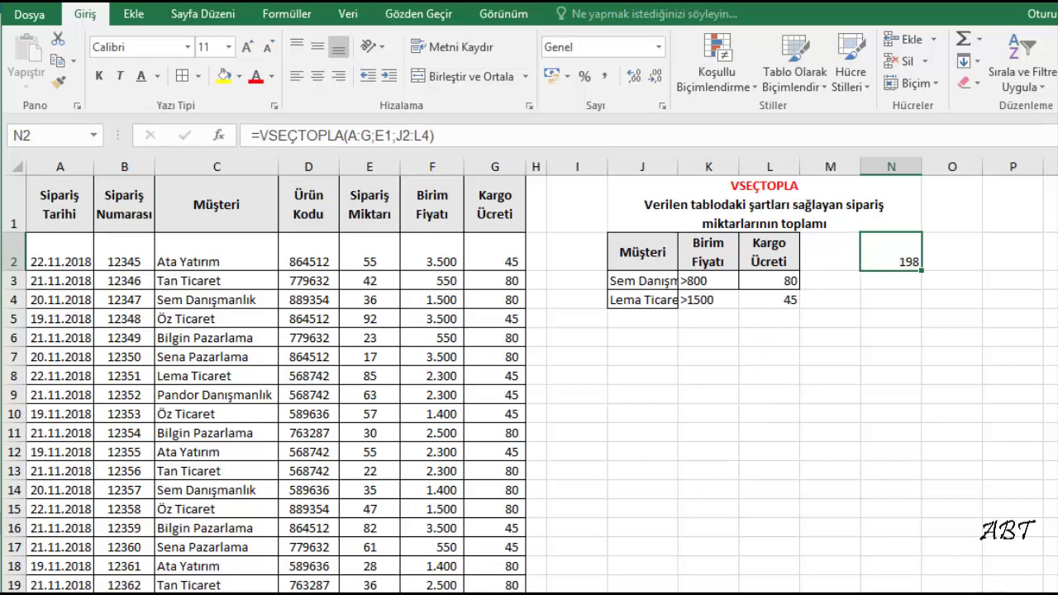
key(ctrl+Page_Down)
Step: Copy the Ürün Kodu and Birim Fiyatı headers from D1 and F1 into J2:K2
click(644, 243)
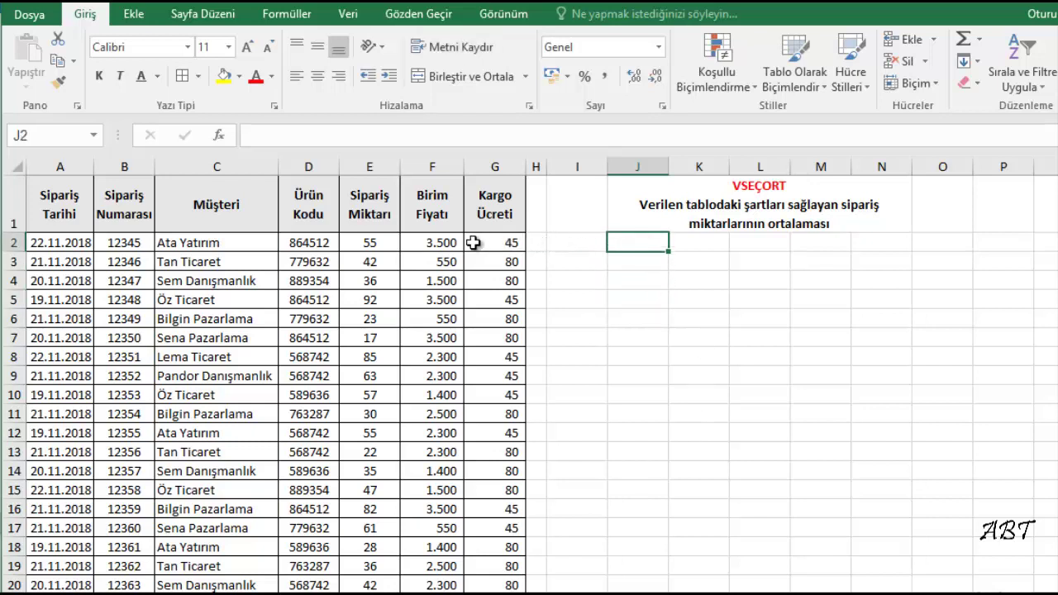
click(307, 201)
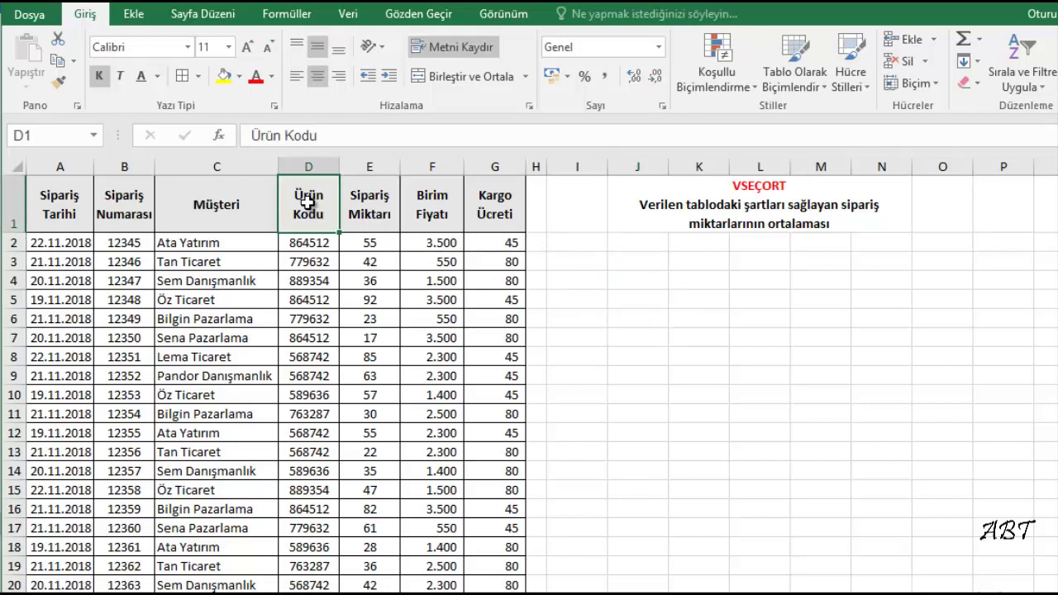
ctrl+click(434, 200)
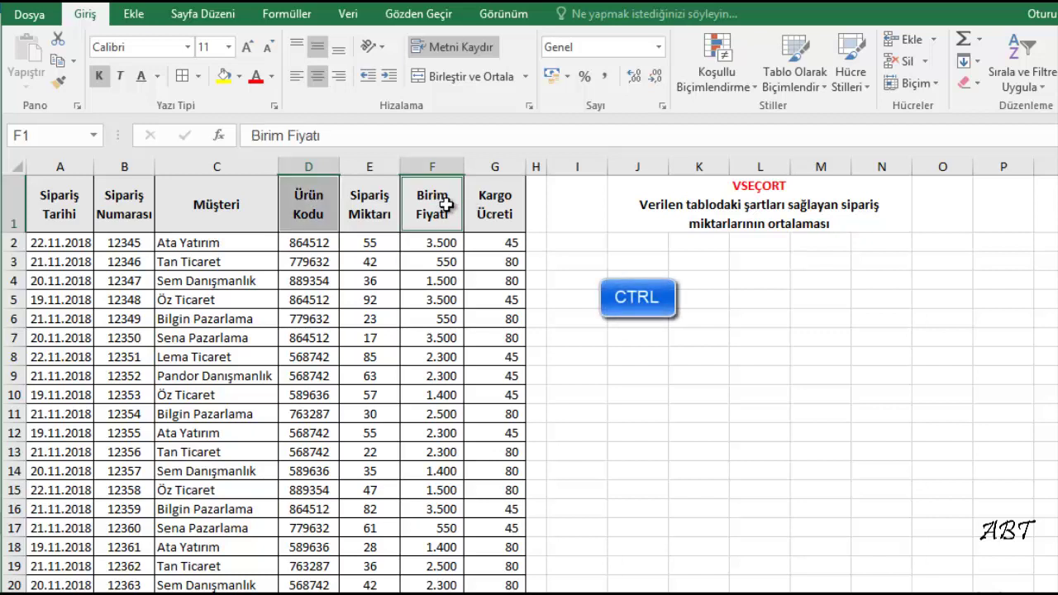
right_click(447, 205)
click(488, 238)
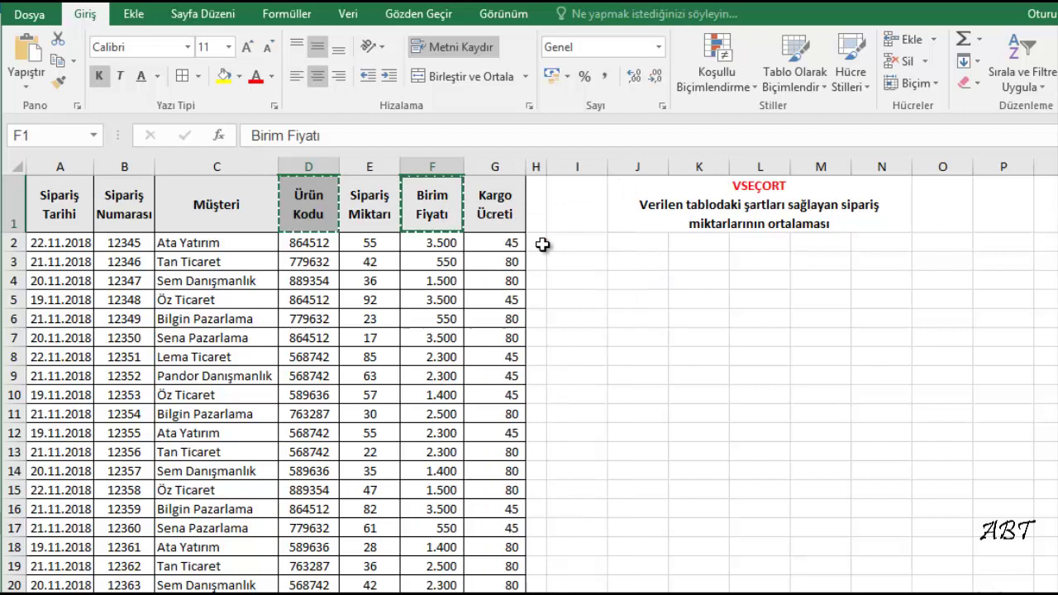
click(648, 242)
key(Return)
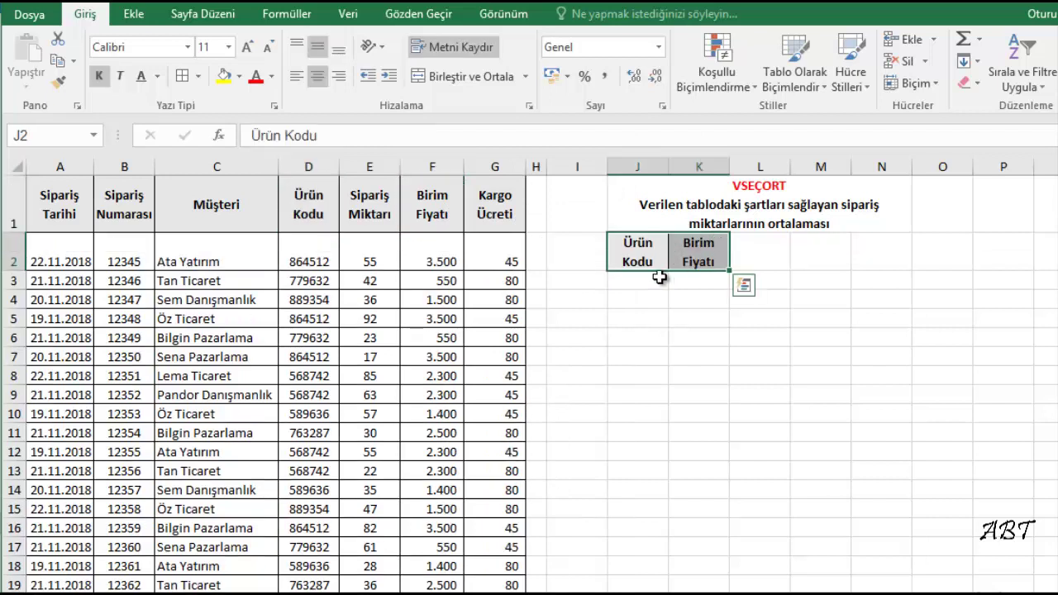
Step: Copy product code 864512 from D2 into J3
click(647, 282)
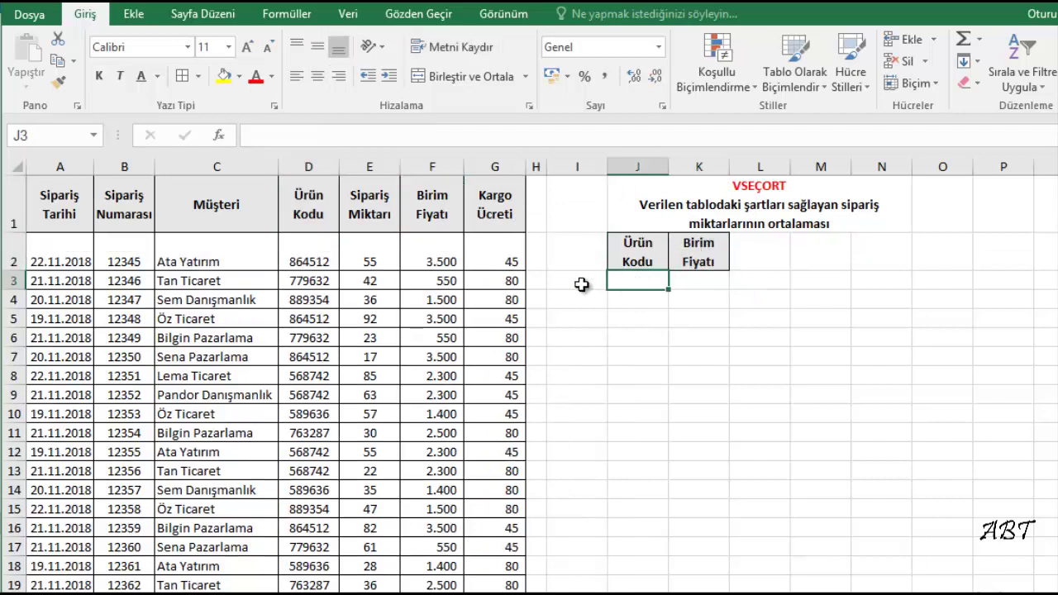
click(314, 258)
right_click(315, 257)
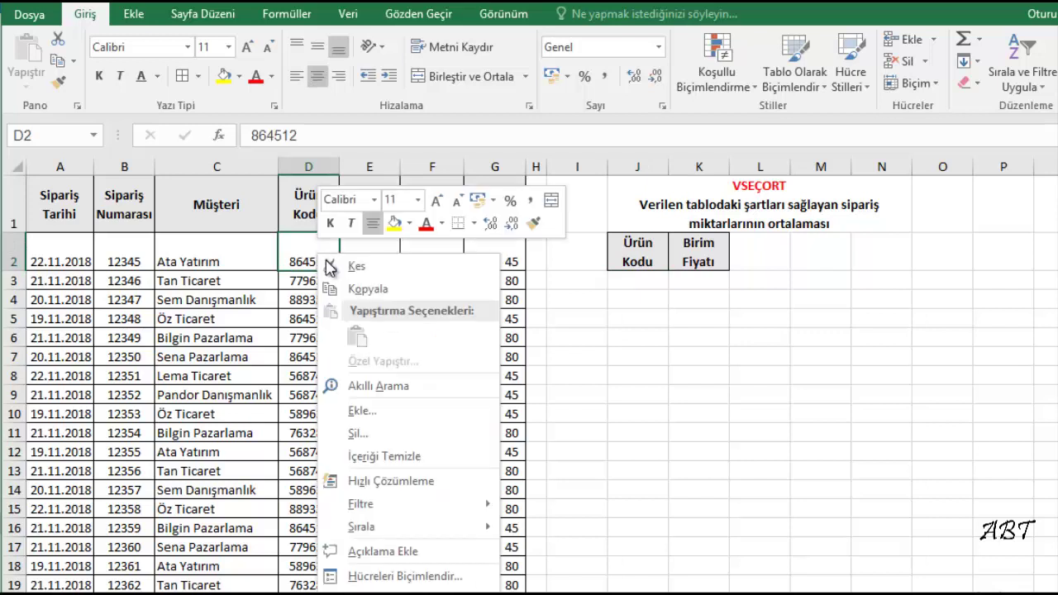
click(348, 287)
click(637, 282)
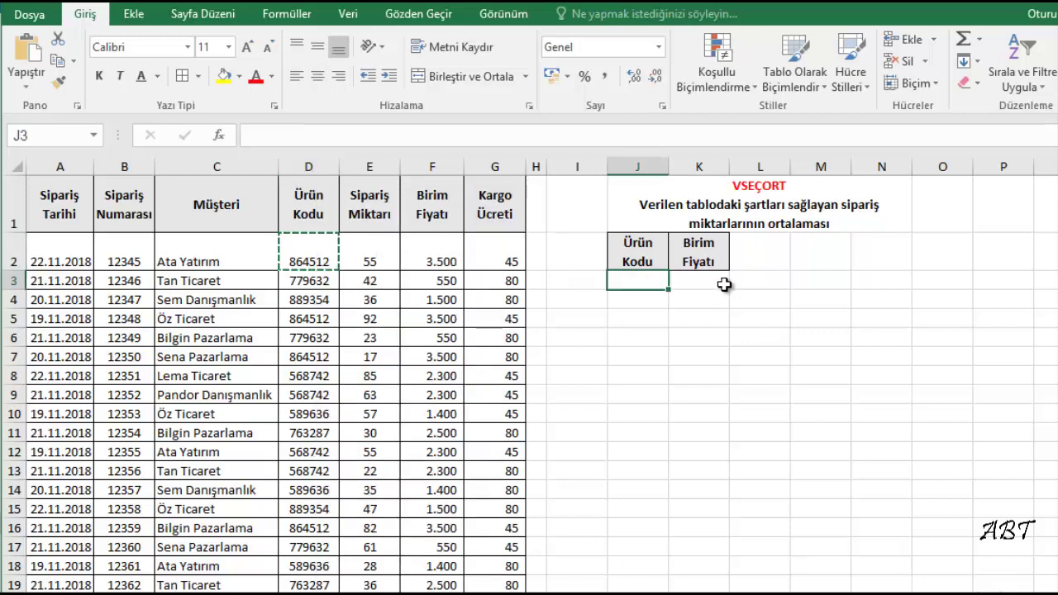
key(Return)
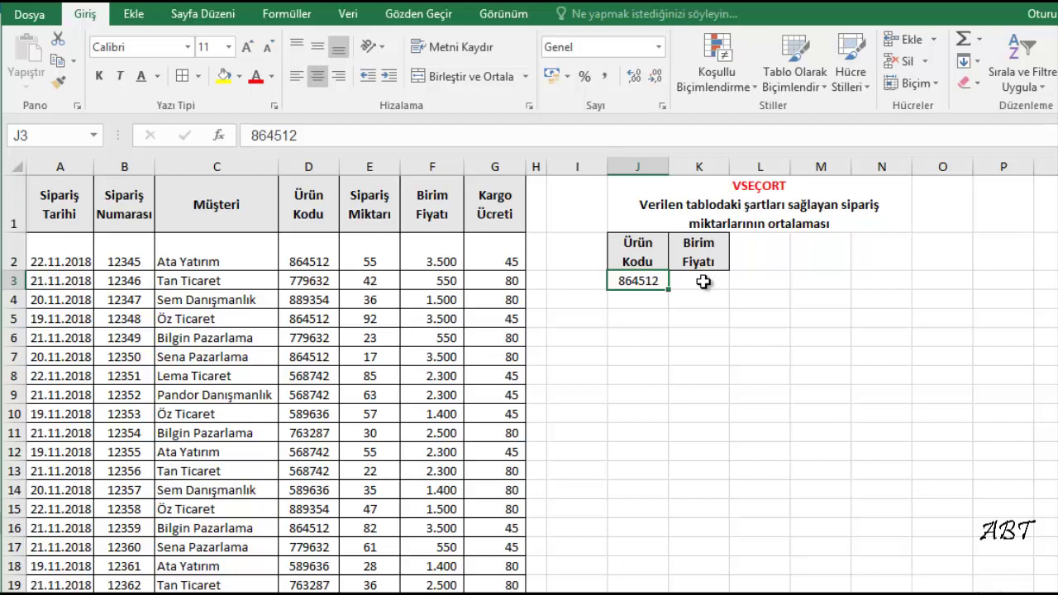
Step: Enter >2000 as the Birim Fiyatı criterion in K3
click(702, 282)
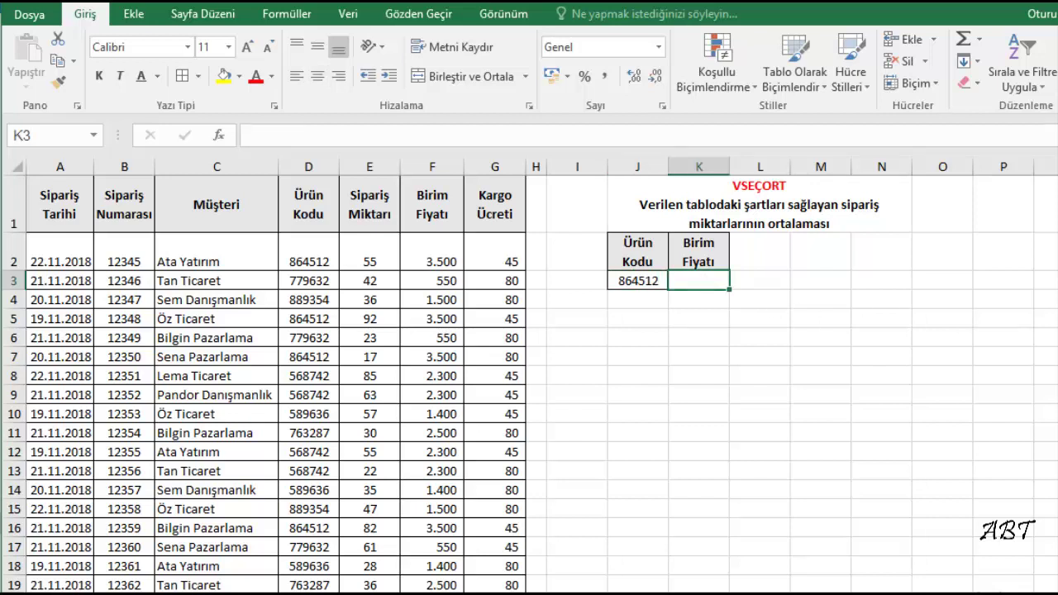
text(>2000)
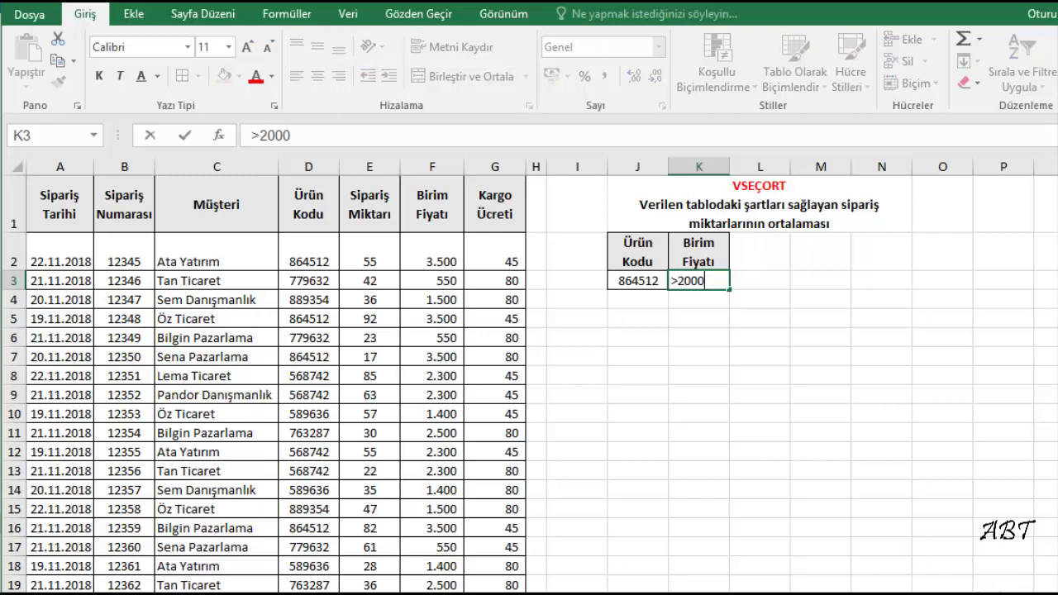
key(Return)
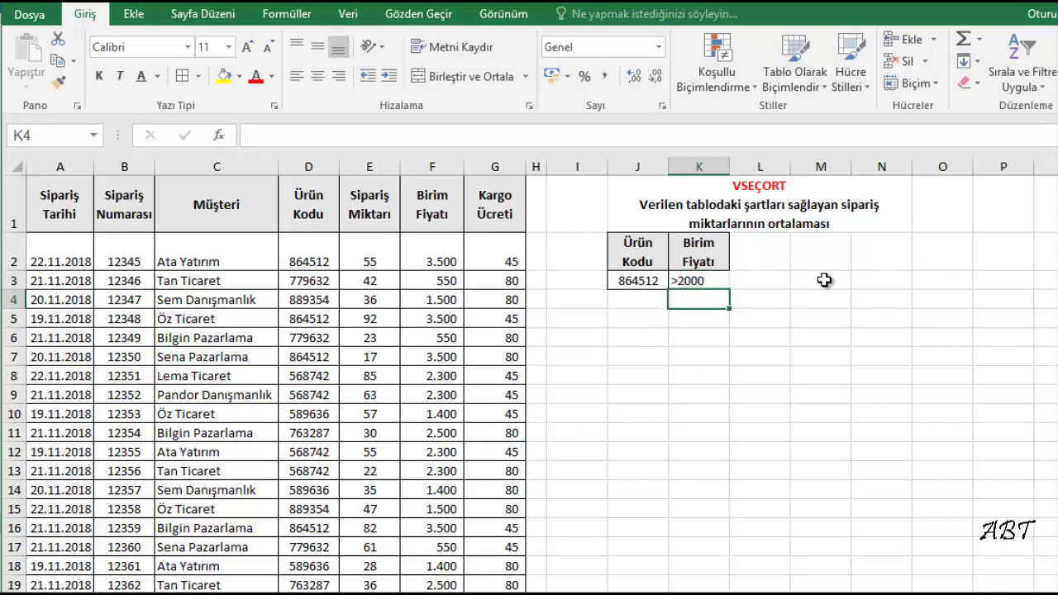
click(831, 277)
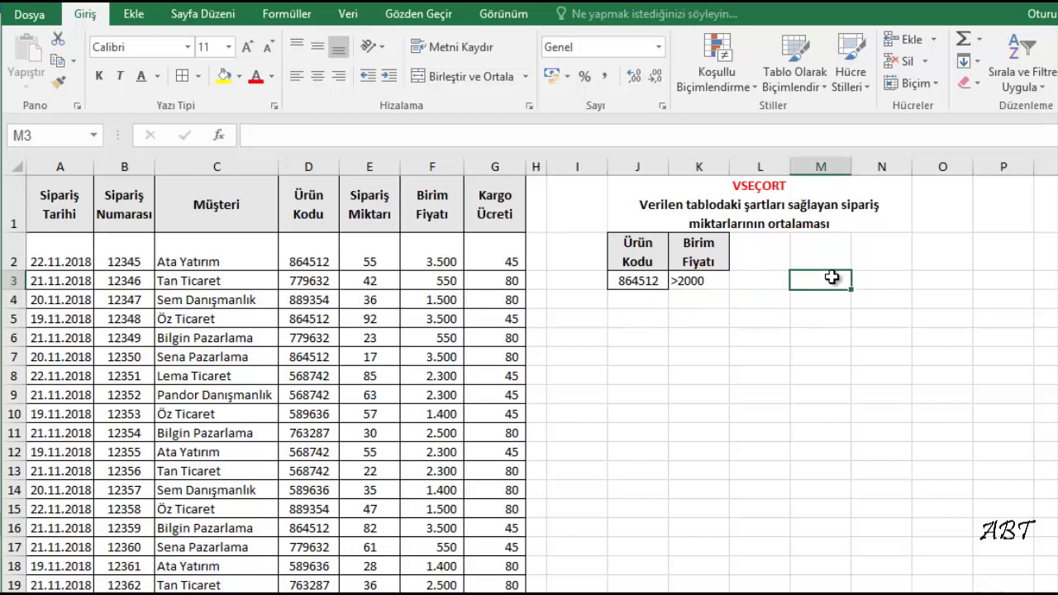
Step: Find VSEÇORT under the Tümü function category and insert it into M3
click(219, 136)
text(vseçort)
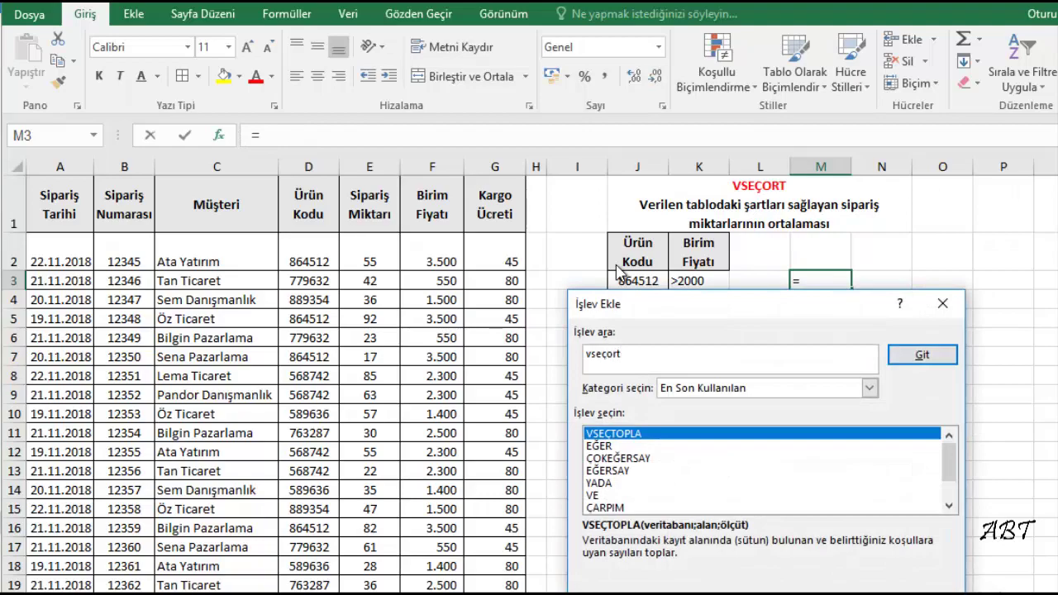
click(707, 395)
click(702, 416)
click(597, 458)
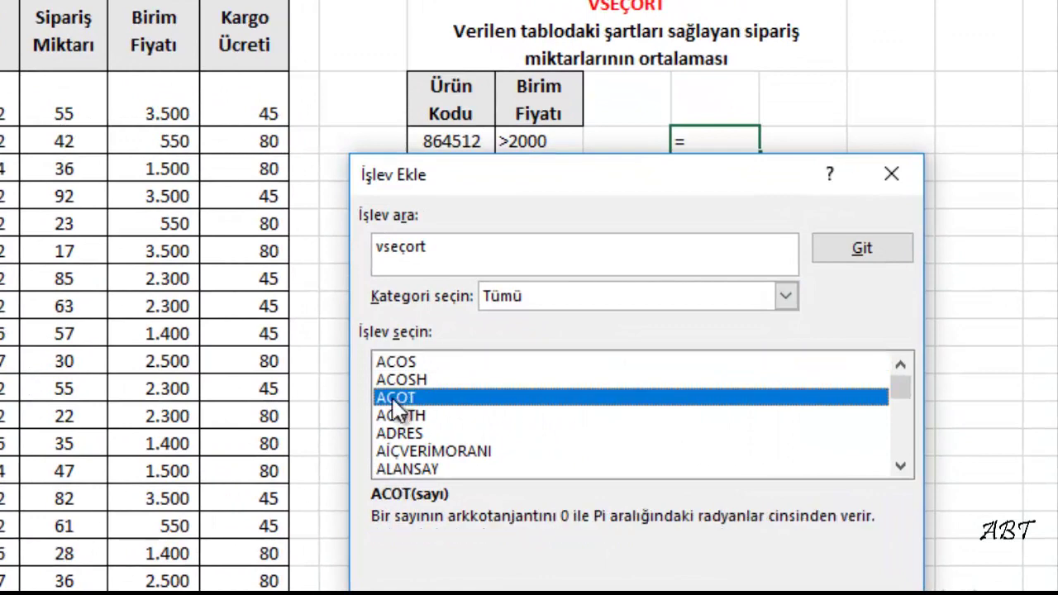
drag(417, 405, 632, 461)
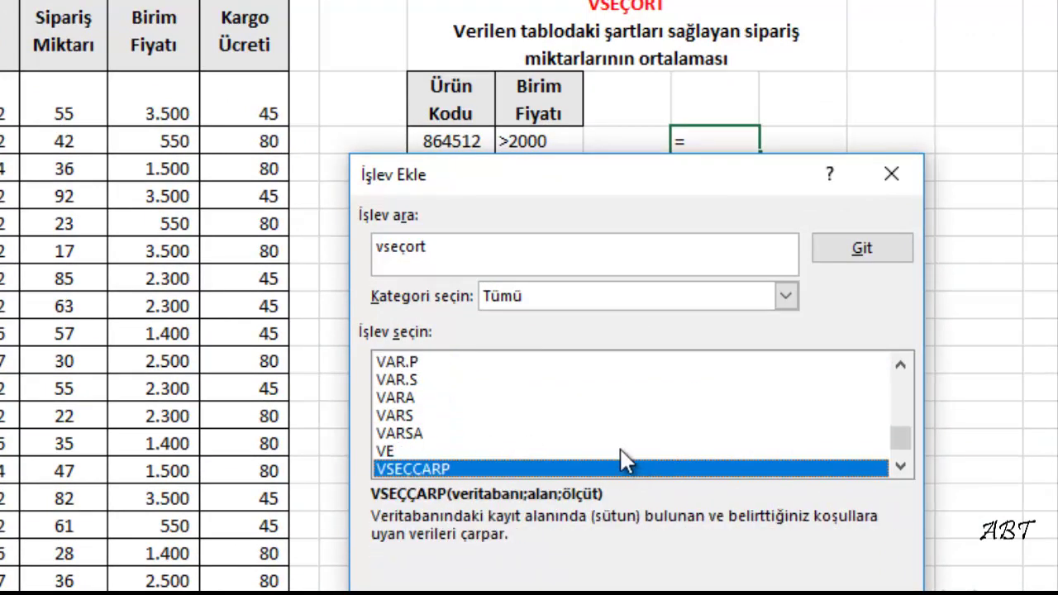
key(Down)
key(Down)
key(Down)
key(Down)
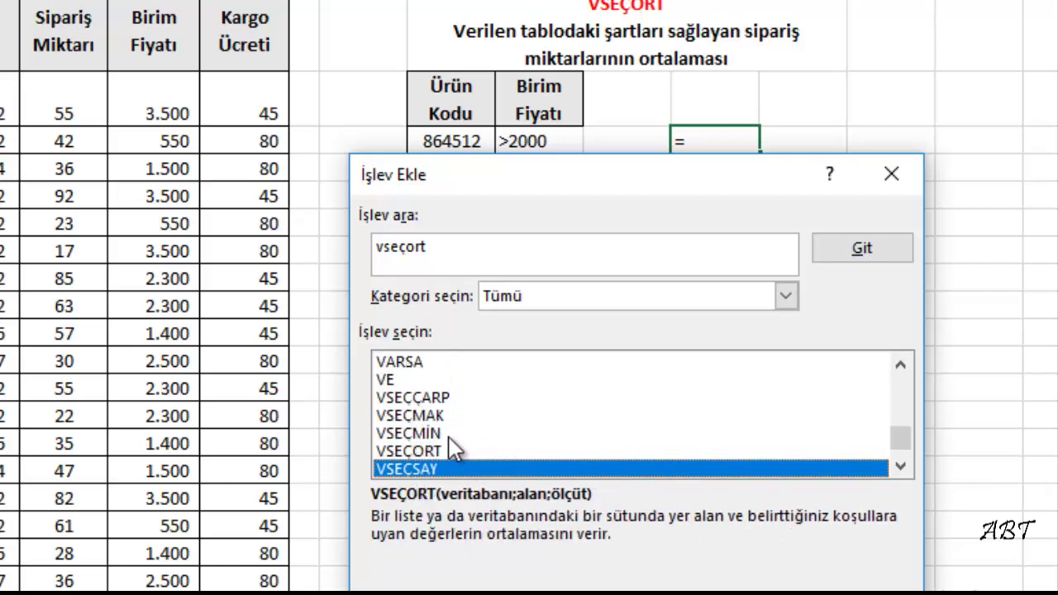
key(Down)
key(Down)
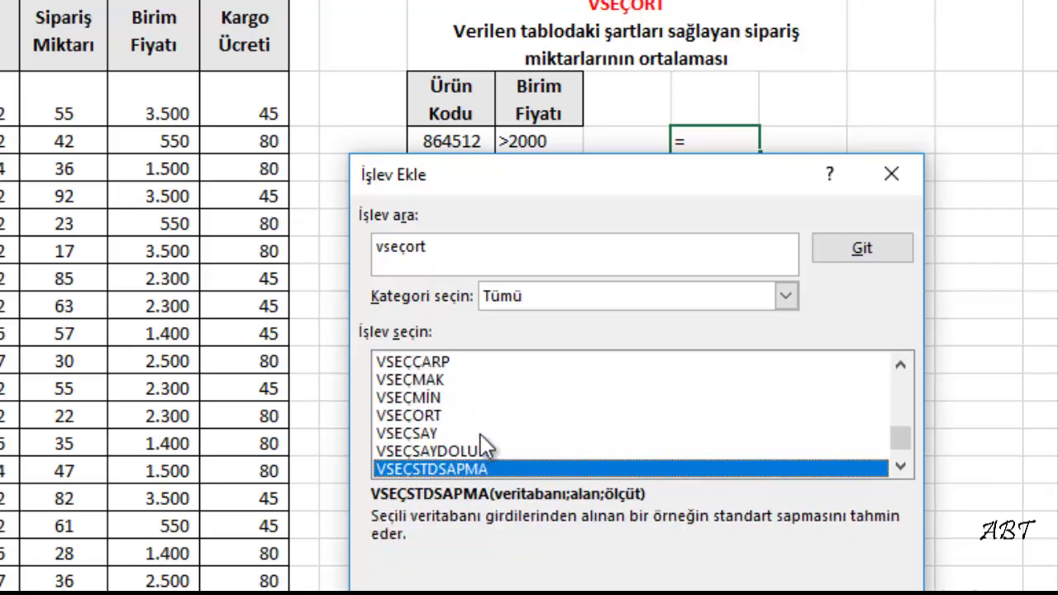
key(Down)
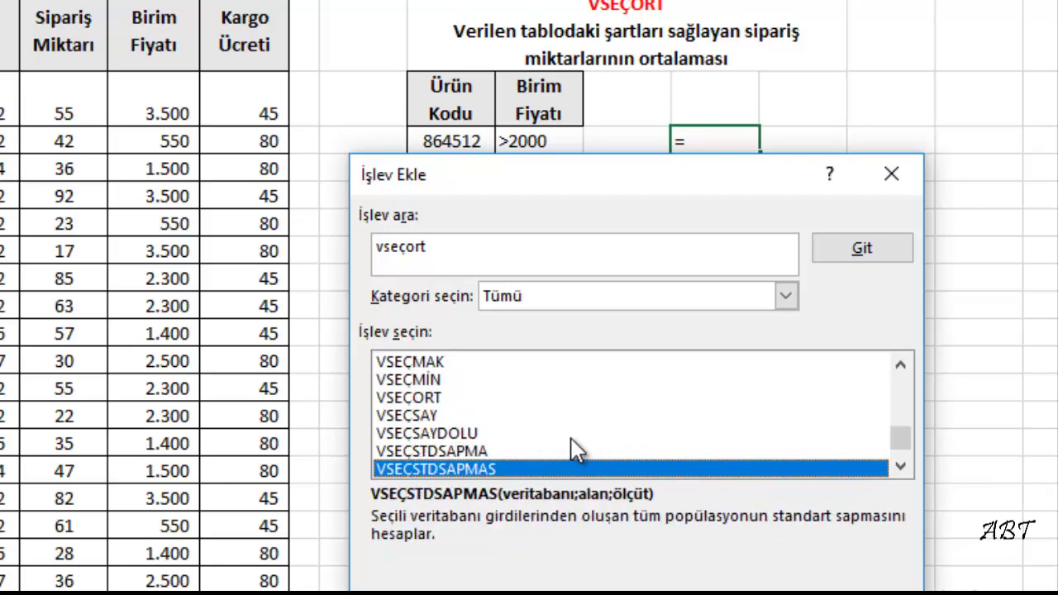
key(Down)
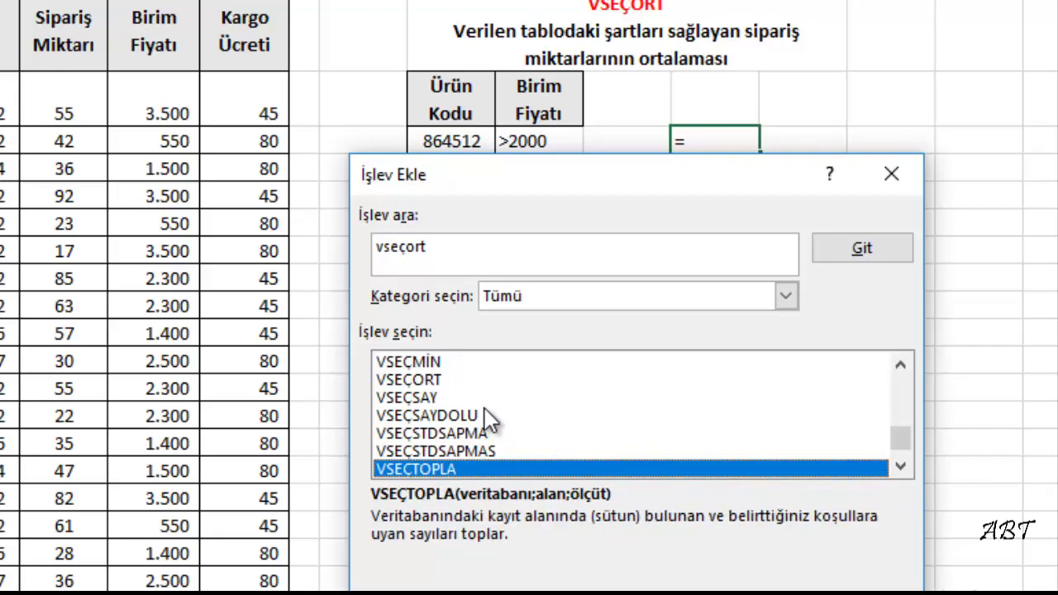
double_click(429, 383)
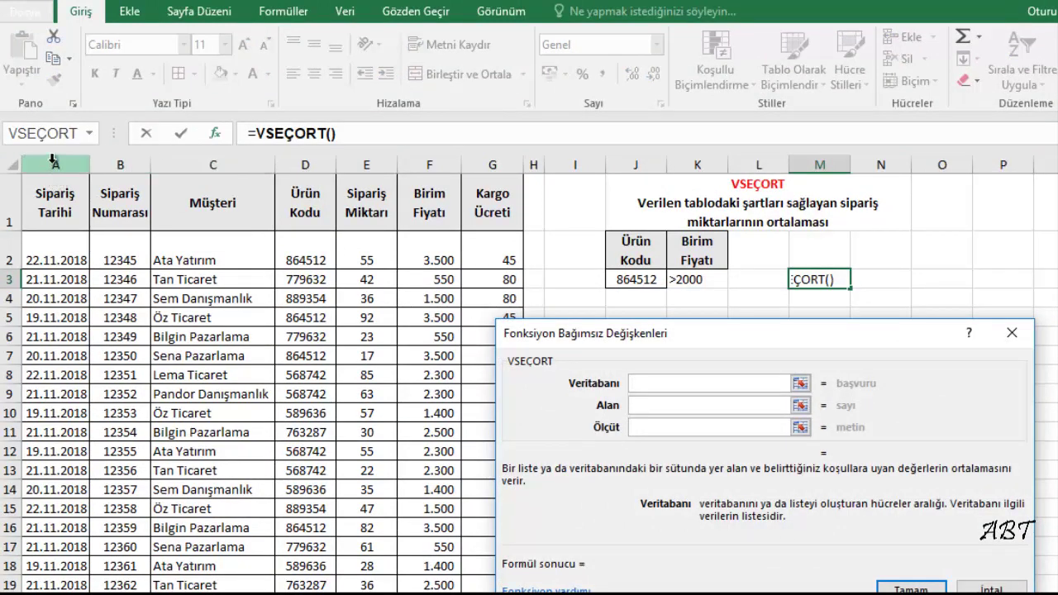
Step: Set VSEÇORT to database A:G, field 5 and criteria J2:K3, returning 56,33333
drag(54, 160, 493, 165)
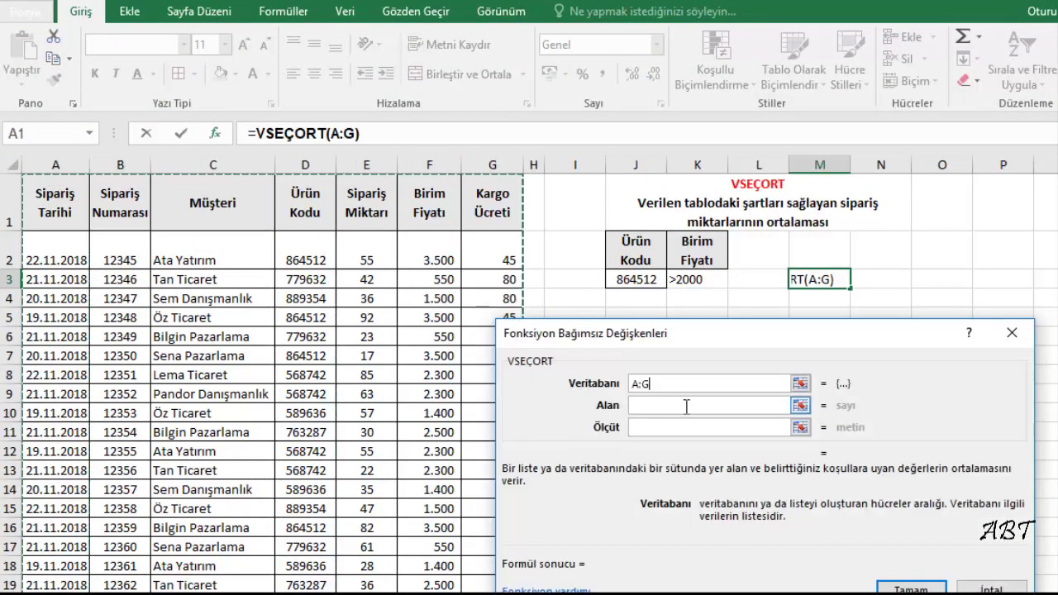
click(685, 406)
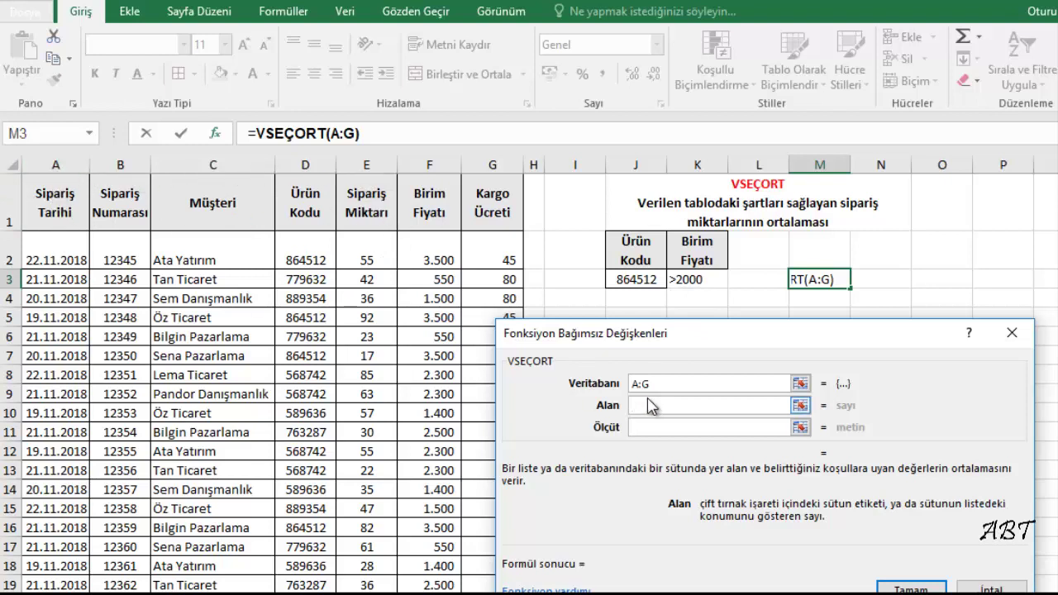
text(5)
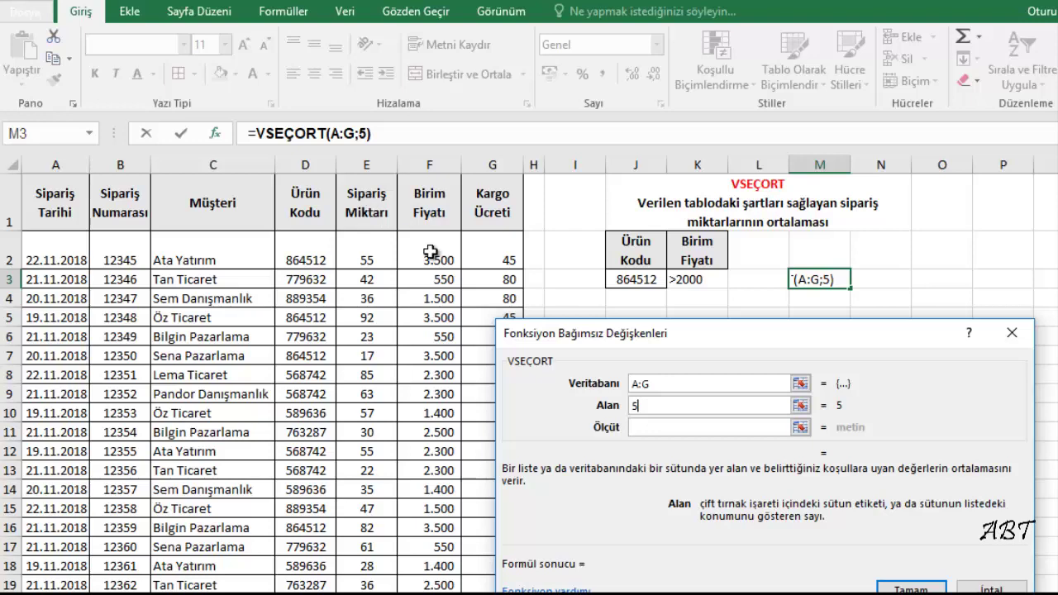
click(648, 427)
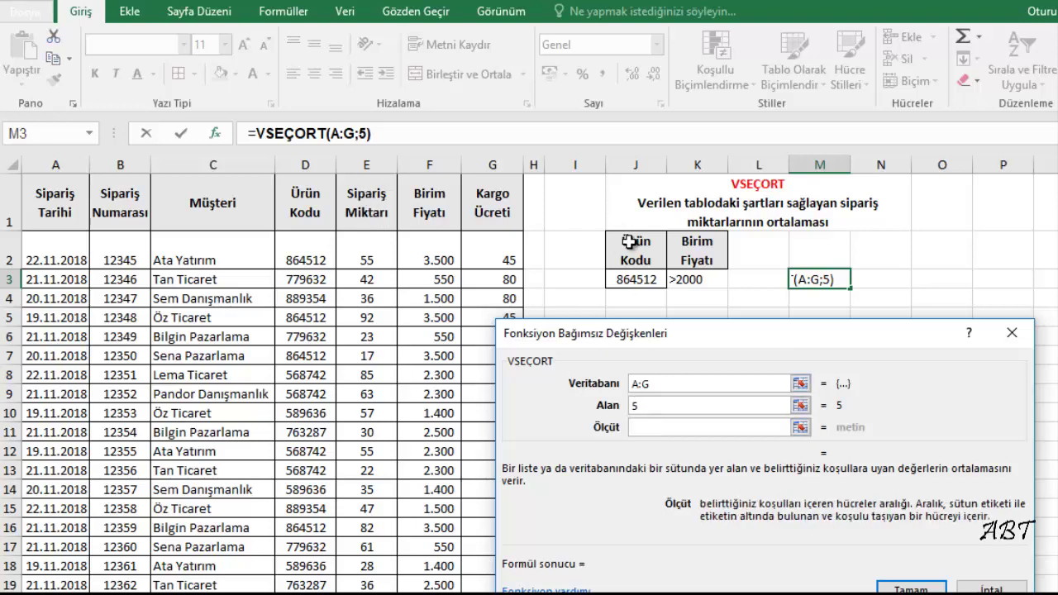
drag(628, 242, 693, 279)
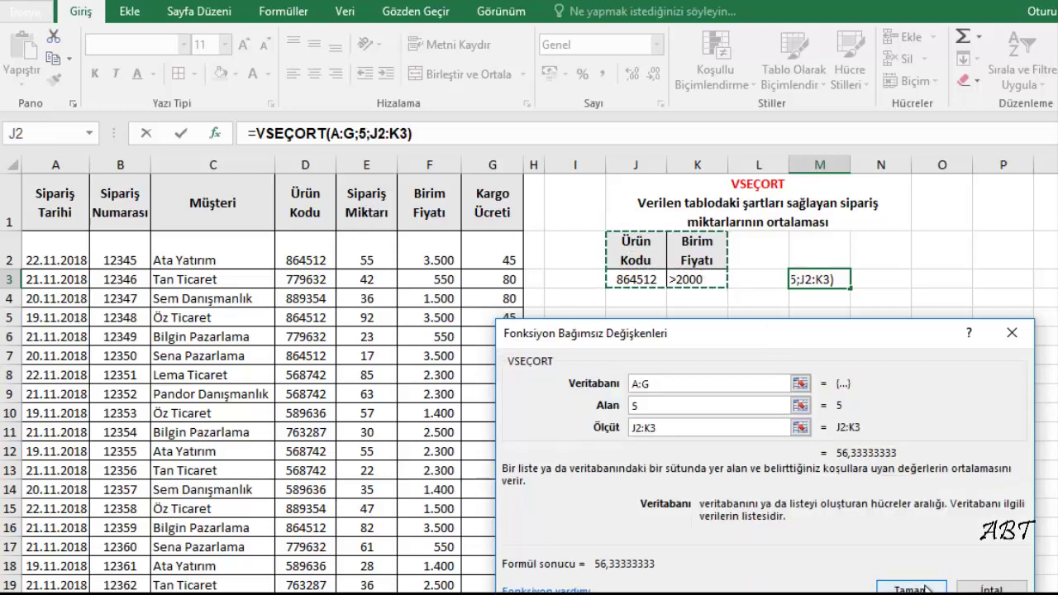
click(910, 588)
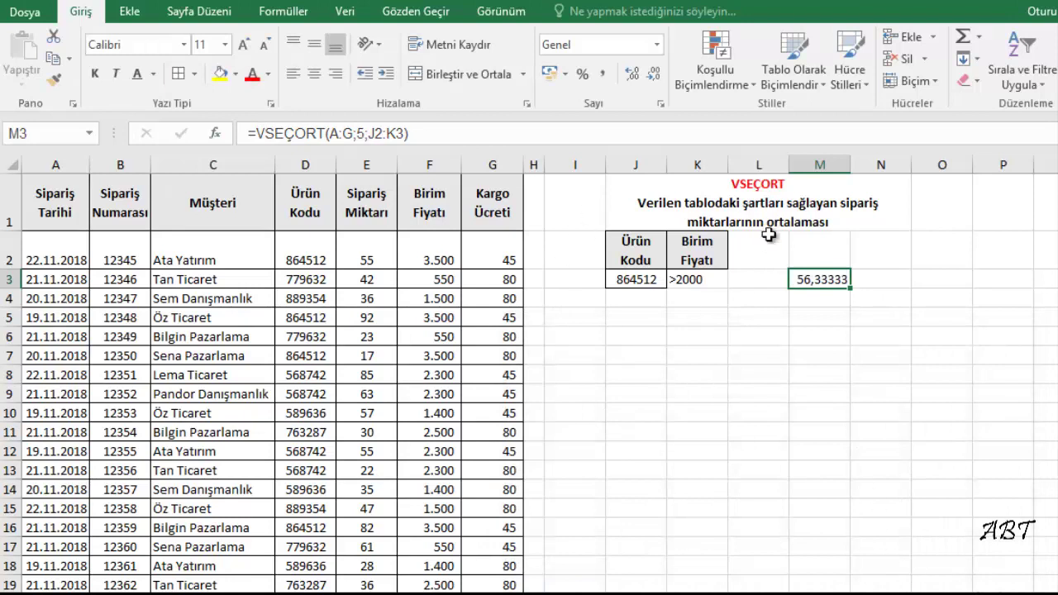